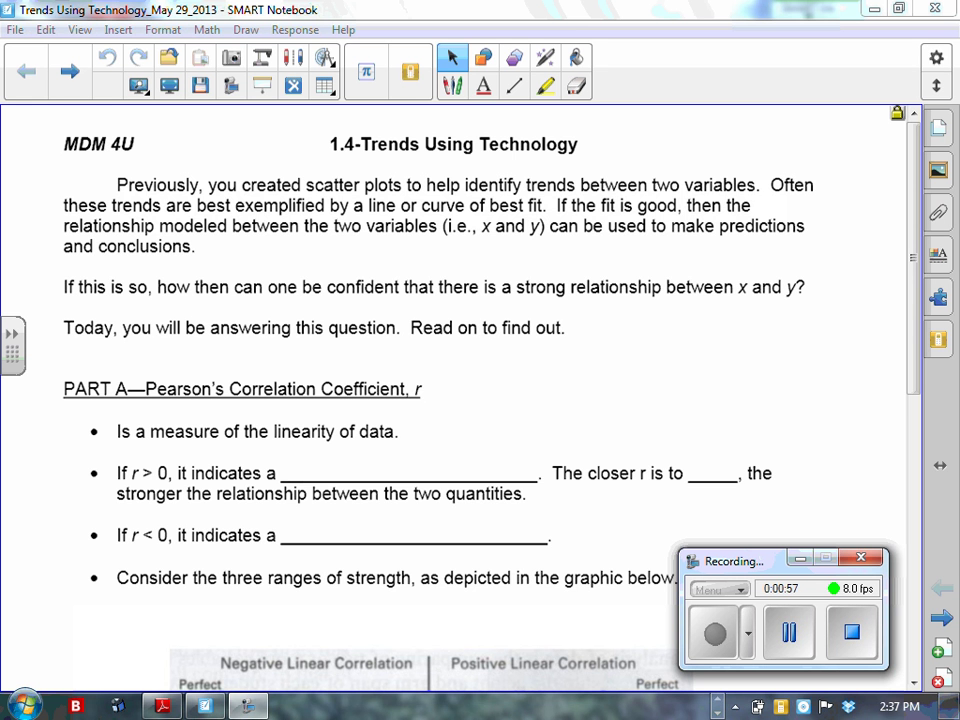
Highlight the words linear, quadratic, cubic and exponential in light blue in the PART B paragraph.
key(Page_Down)
drag(910, 364, 910, 640)
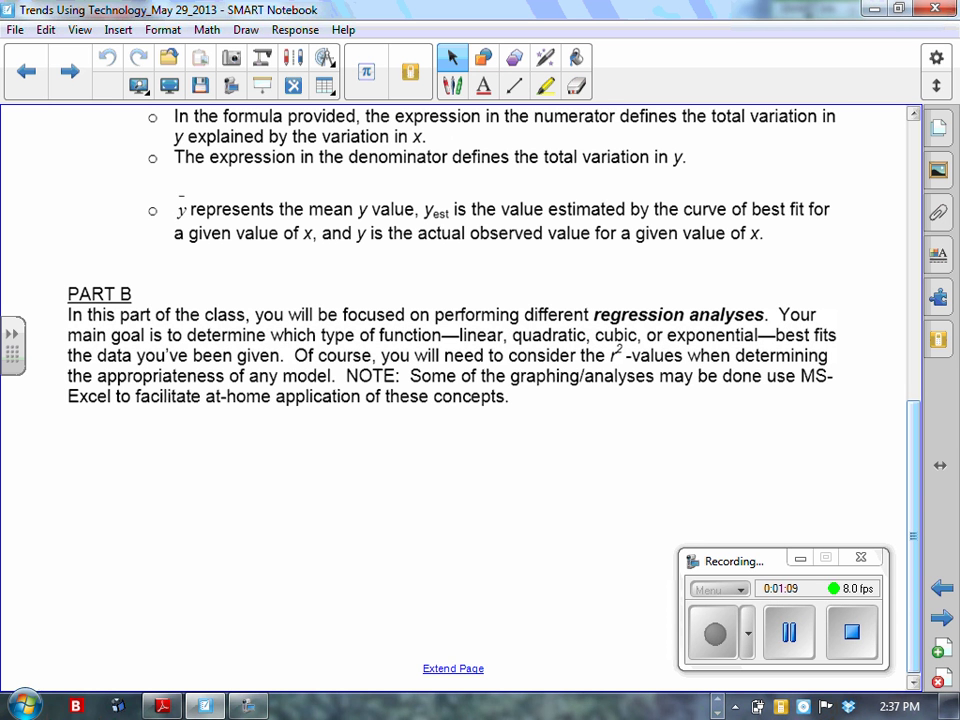
click(546, 86)
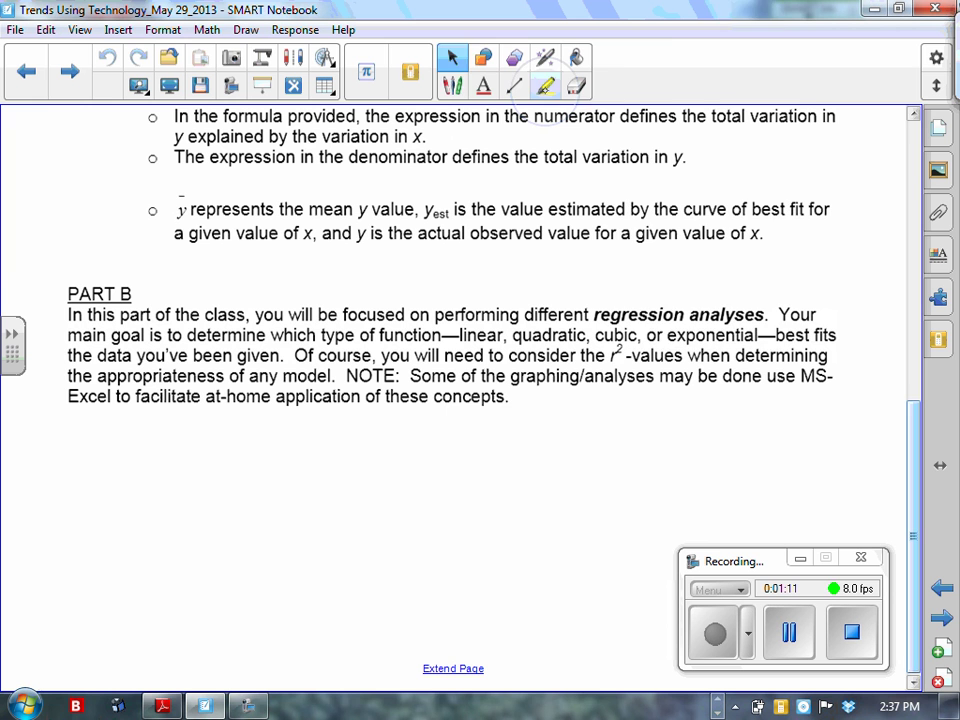
click(786, 72)
click(720, 253)
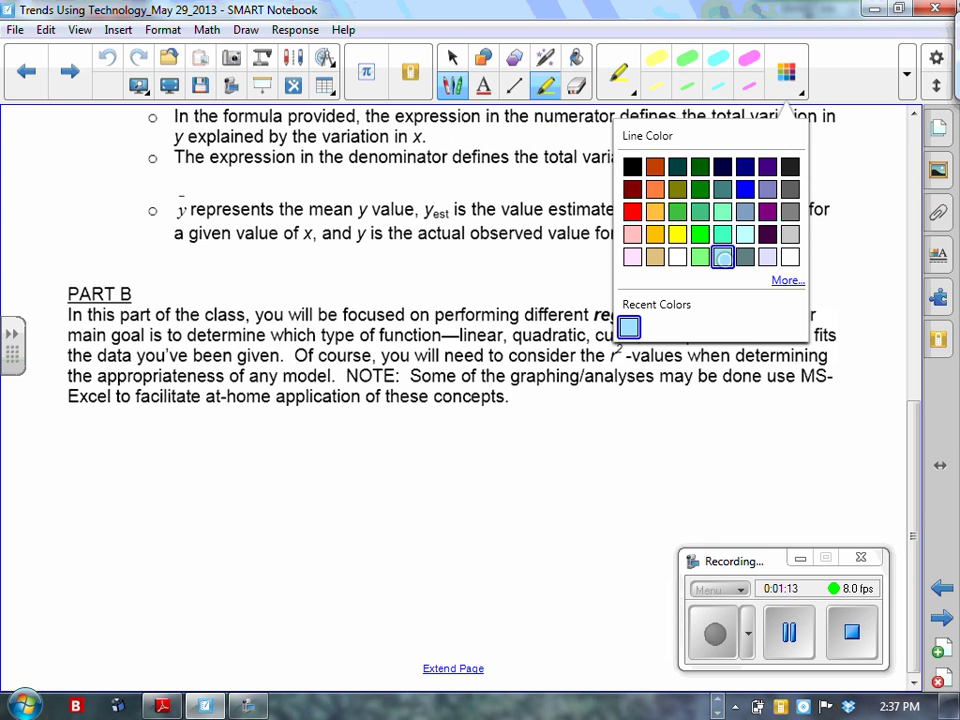
drag(452, 336, 770, 336)
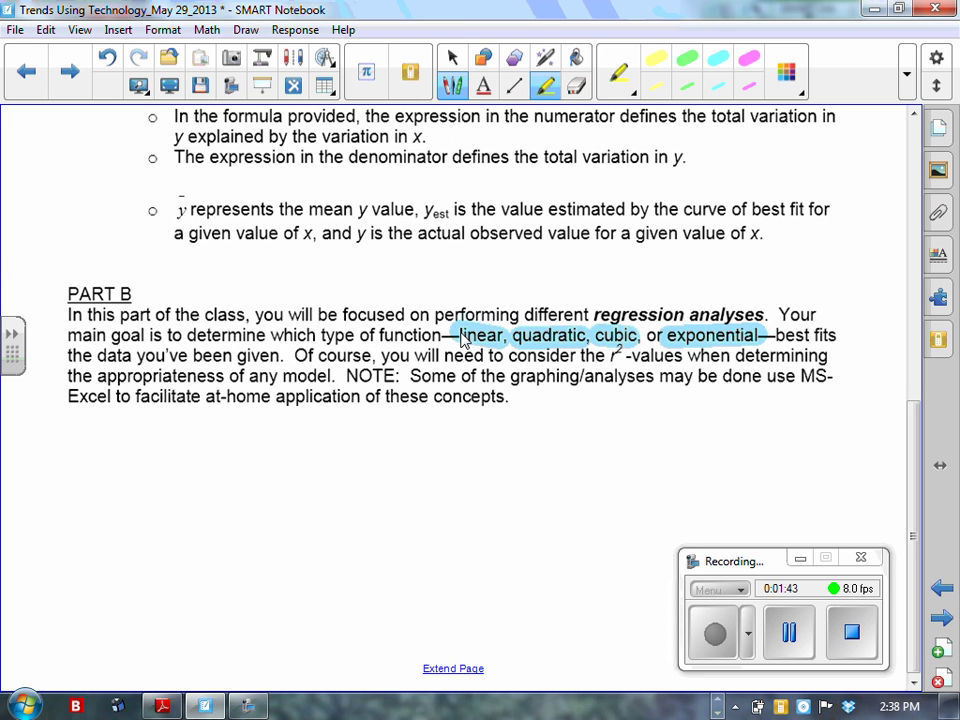
click(452, 57)
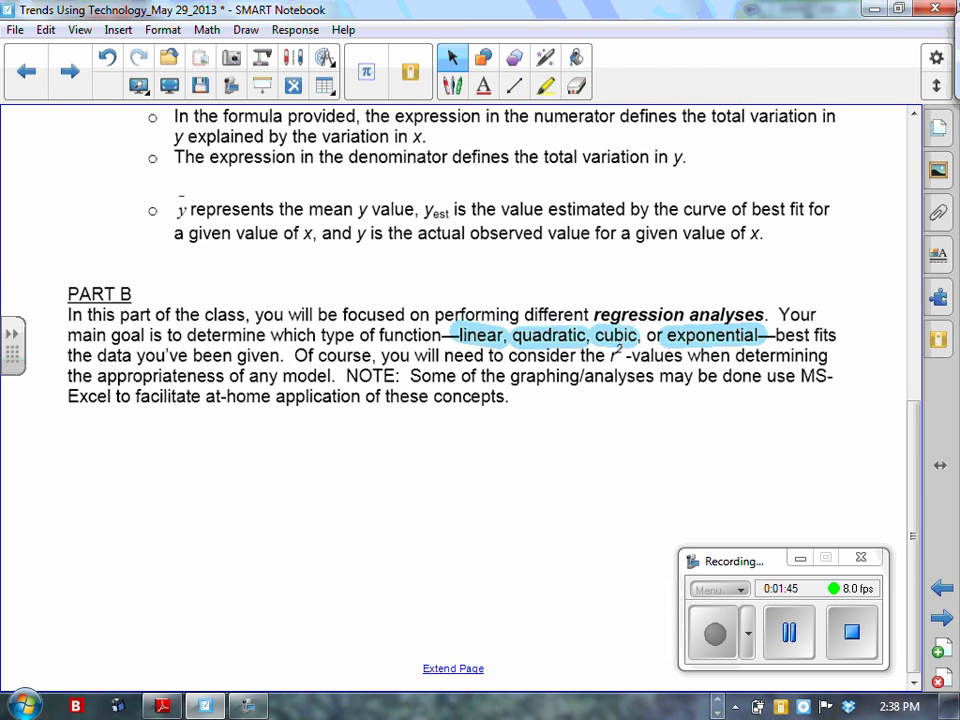
Handwrite "TI-83+" with the pen below the PART B paragraph and draw an upward arrow beneath it.
click(452, 85)
mouse_move(181, 449)
mouse_down()
mouse_move(206, 449)
mouse_move(194, 475)
mouse_up()
mouse_move(222, 452)
mouse_down()
mouse_move(222, 474)
mouse_move(250, 463)
mouse_up()
mouse_move(282, 449)
mouse_down()
mouse_move(268, 464)
mouse_move(282, 449)
mouse_move(289, 480)
mouse_move(322, 481)
mouse_up()
drag(310, 467, 334, 466)
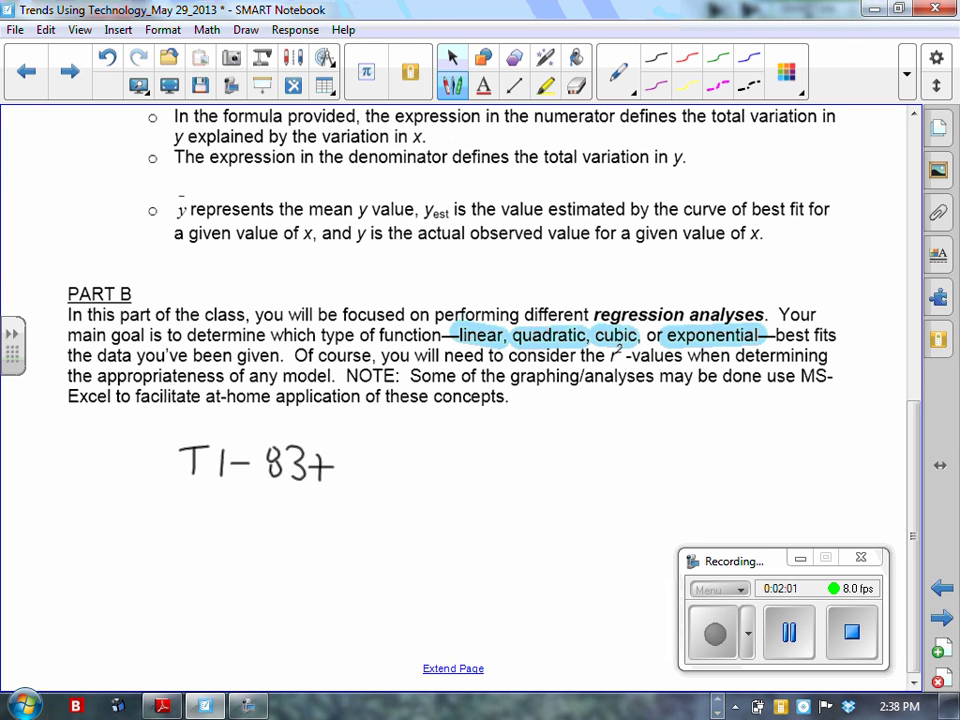
mouse_move(248, 540)
mouse_down()
mouse_move(248, 500)
mouse_move(262, 517)
mouse_up()
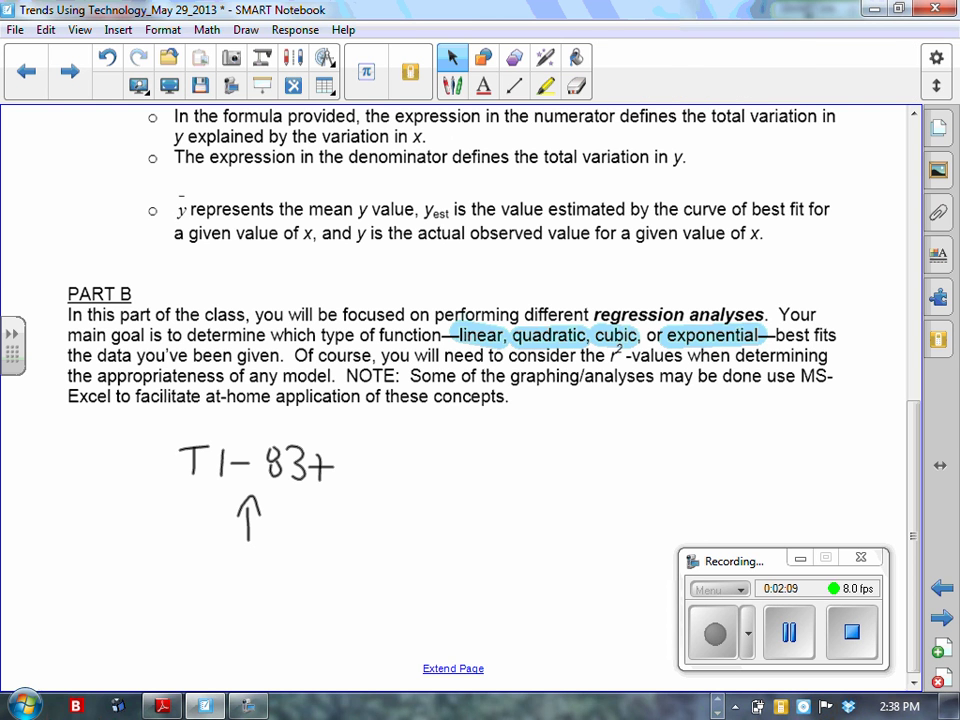
Highlight "MS-Excel" in yellow in the note at the end of the PART B paragraph.
click(545, 85)
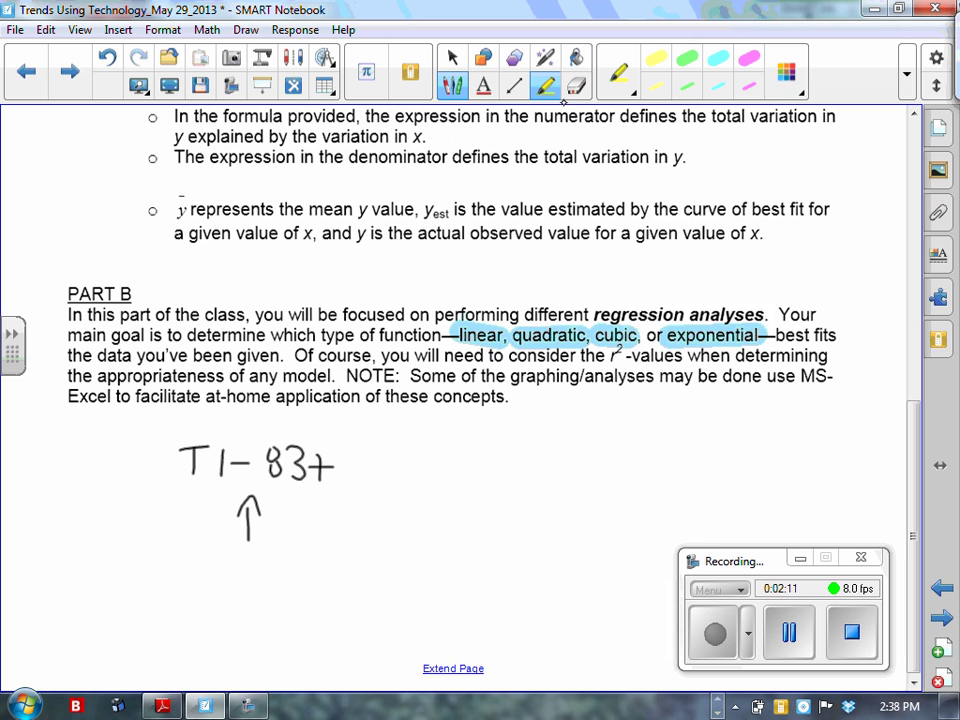
click(790, 75)
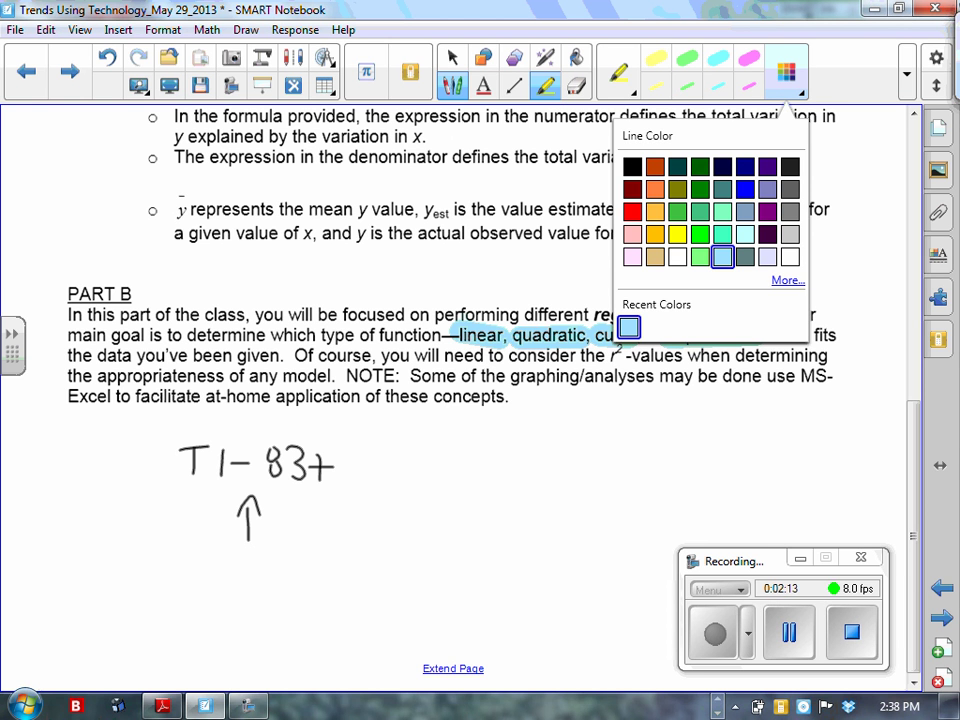
click(678, 234)
drag(798, 376, 846, 375)
drag(64, 396, 122, 396)
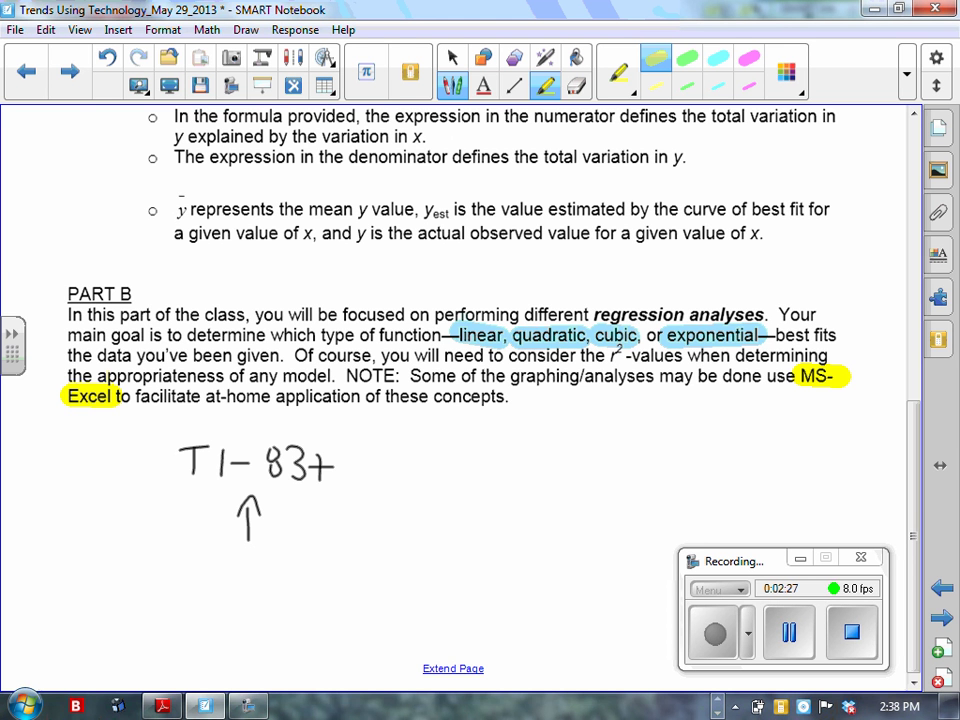
click(452, 57)
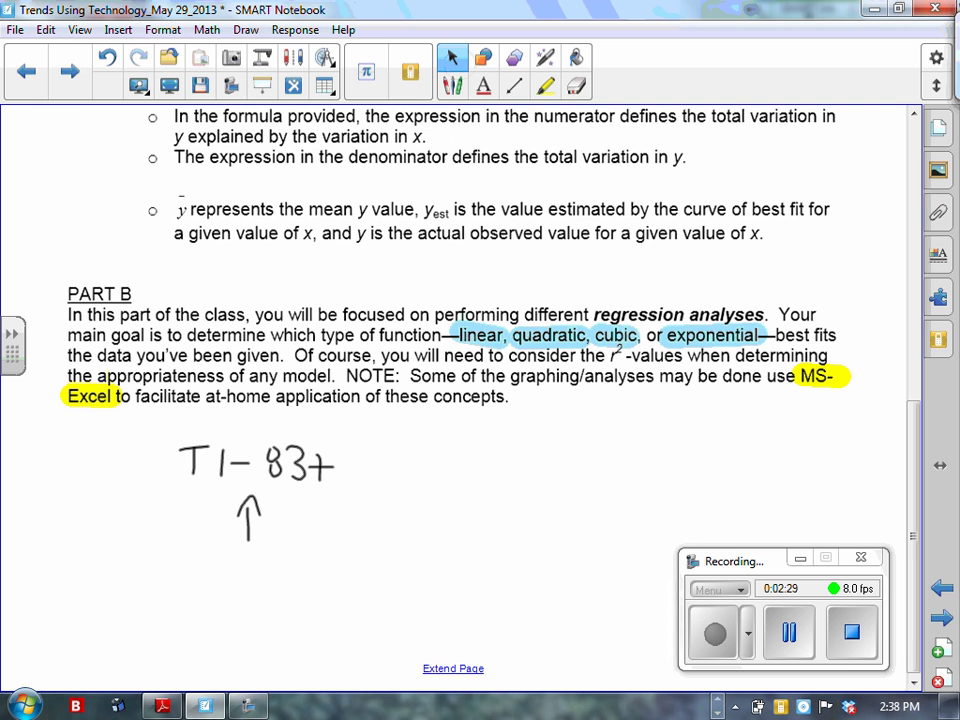
Go to the E.g., 2 bacteria problem and launch Microsoft Excel 2010, placing its window just below the data table.
key(Page_Down)
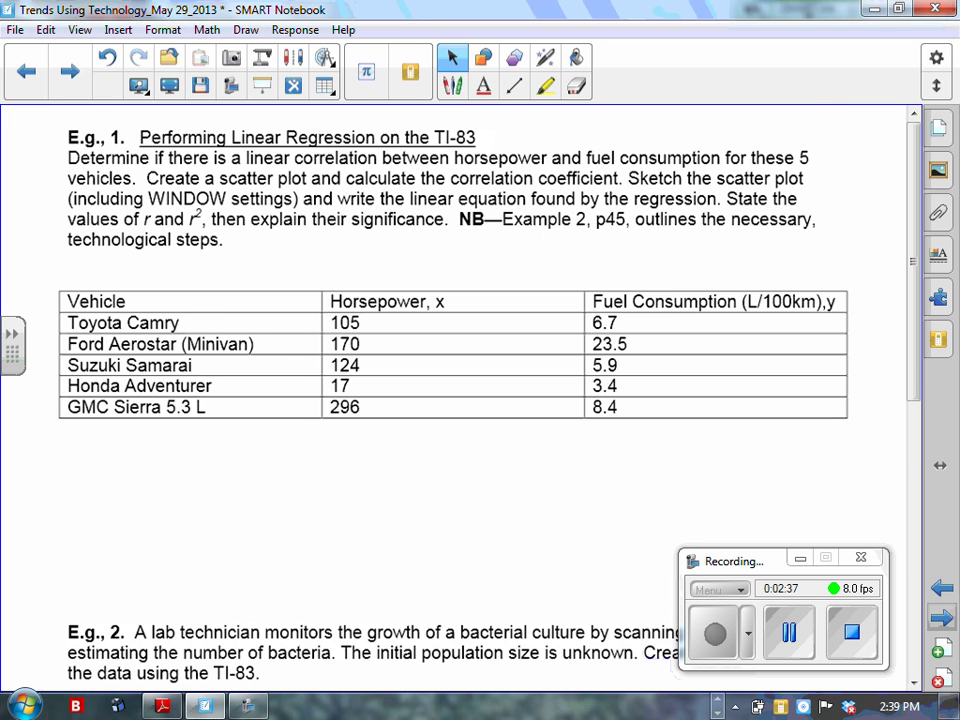
scroll(460, 400, down, 5)
scroll(460, 400, down, 4)
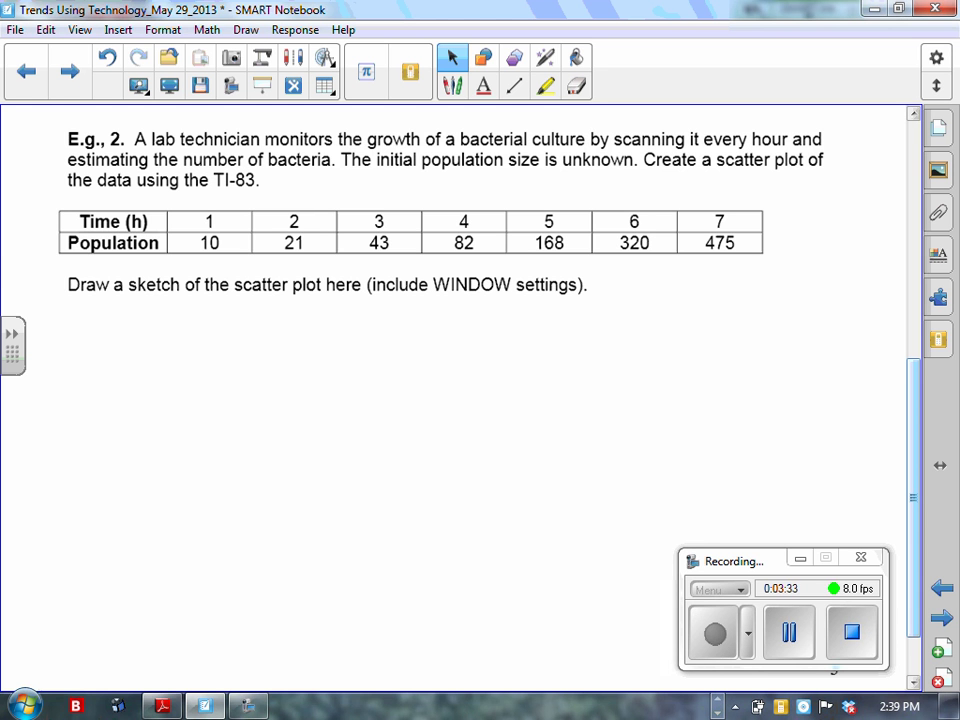
click(25, 706)
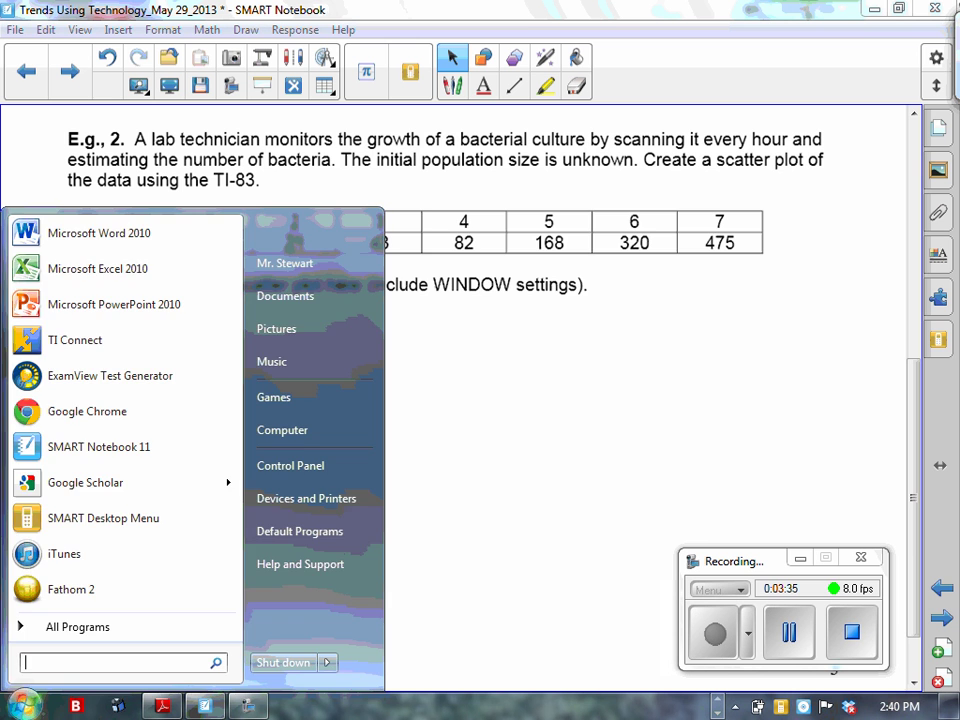
click(41, 279)
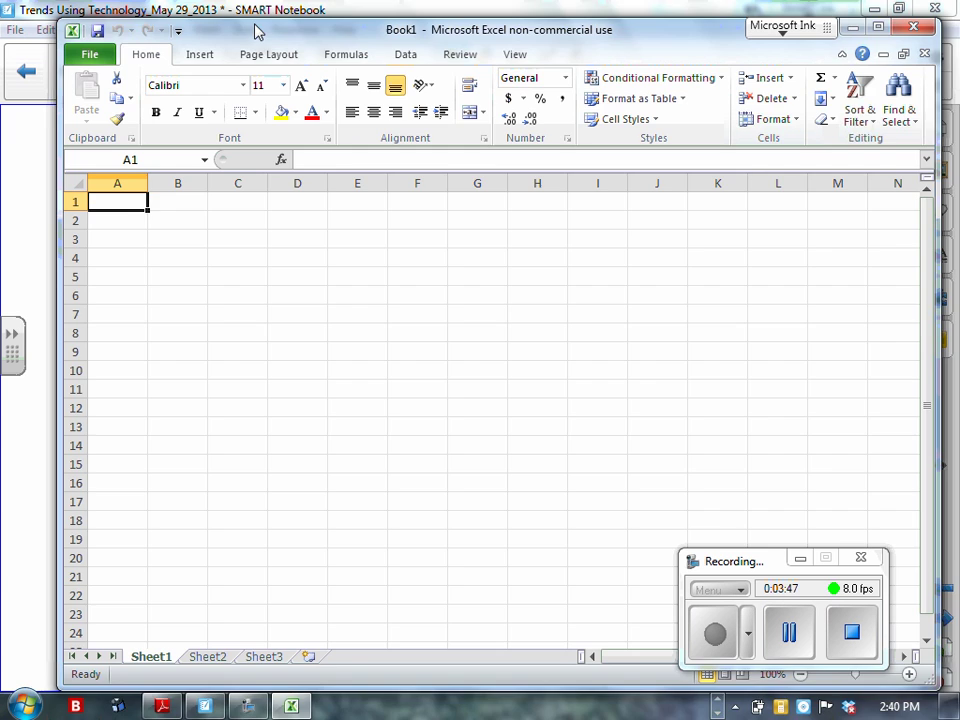
drag(259, 32, 264, 286)
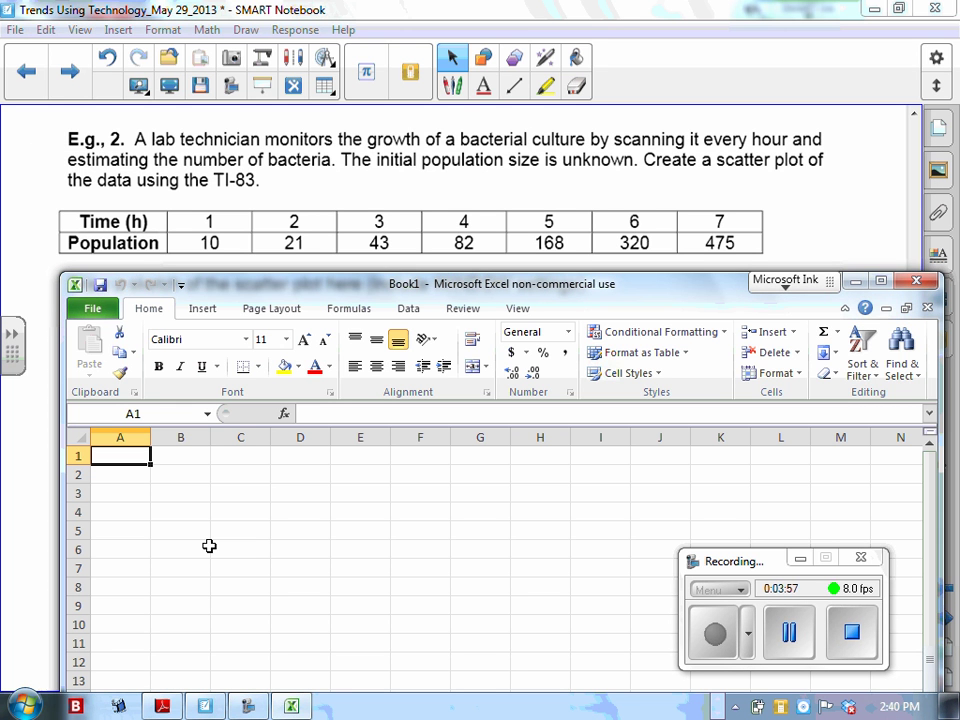
Enter the column headers "Time (h)" in A1 and "Population" in B1.
text(Time ()
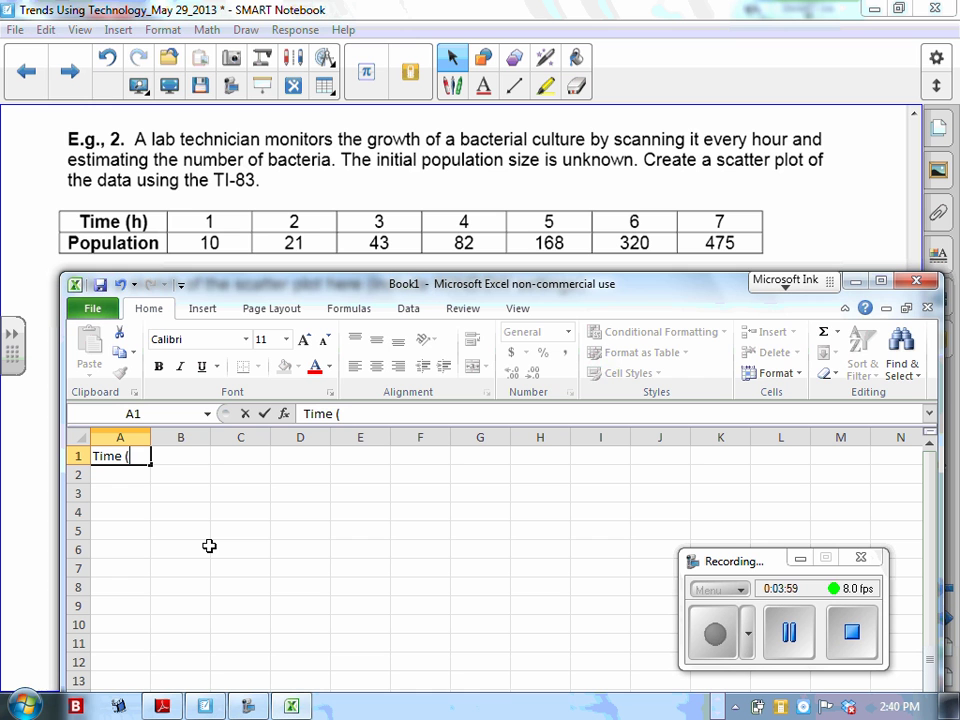
text(h0)
key(BackSpace)
text())
key(Tab)
text(Pop)
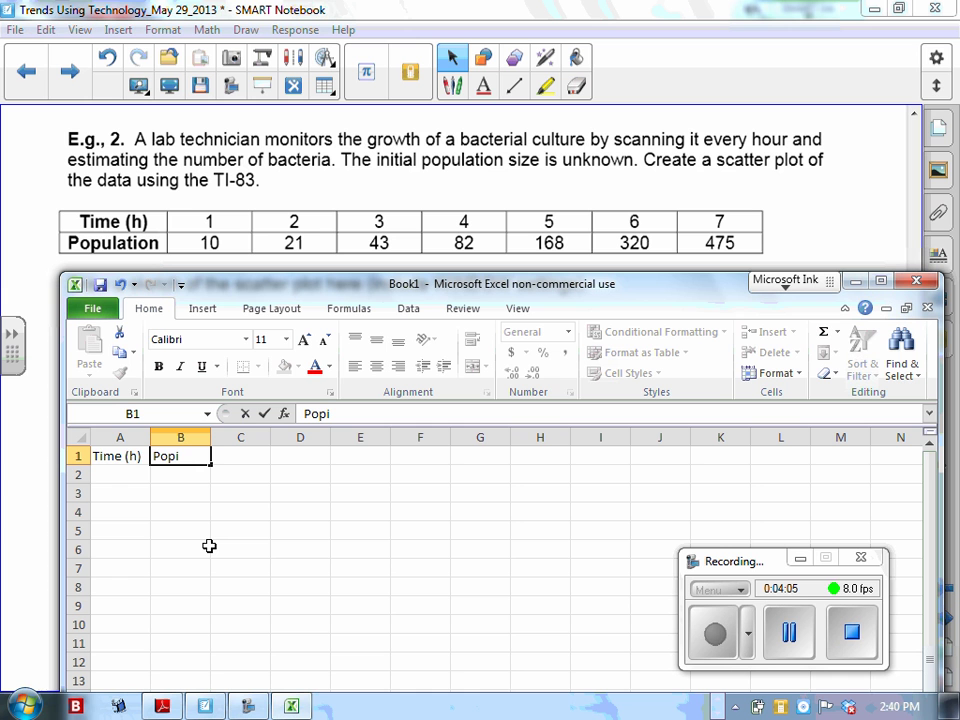
text(ulatino)
key(BackSpace)
key(BackSpace)
text(on)
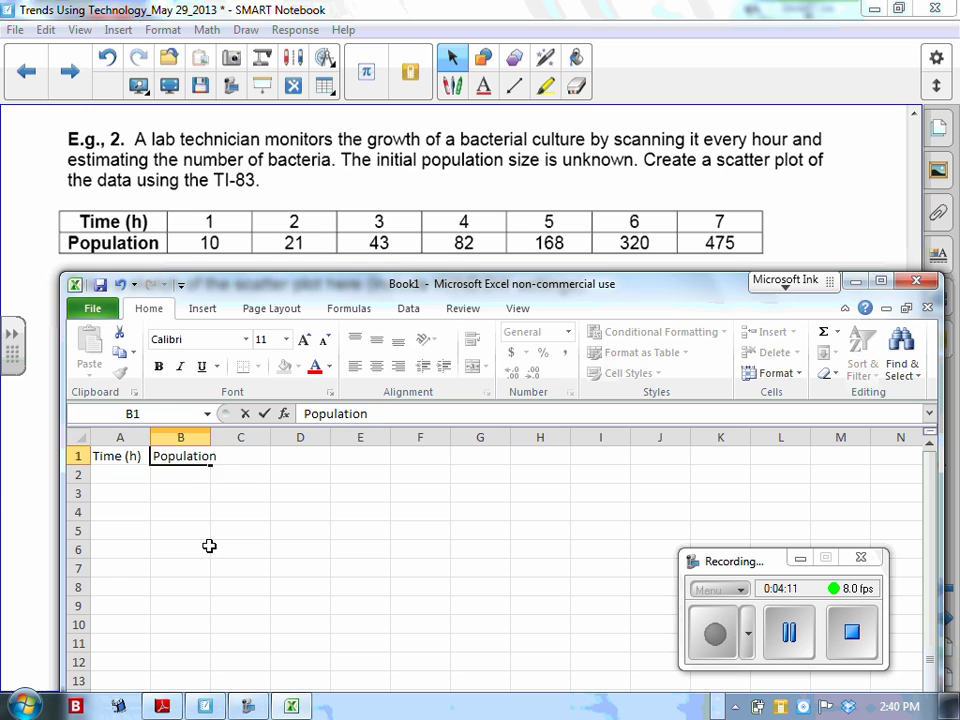
key(Return)
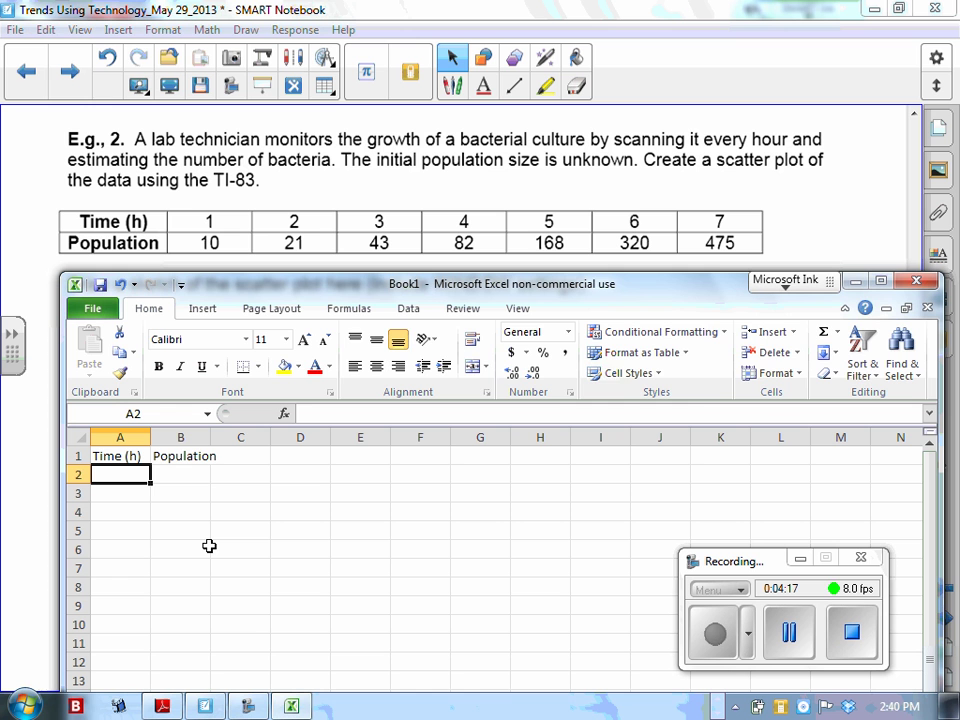
Fill the Time (h) column, A2 to A8, with the values 1, 2, 3, 4, 5, 6 and 7.
text(1)
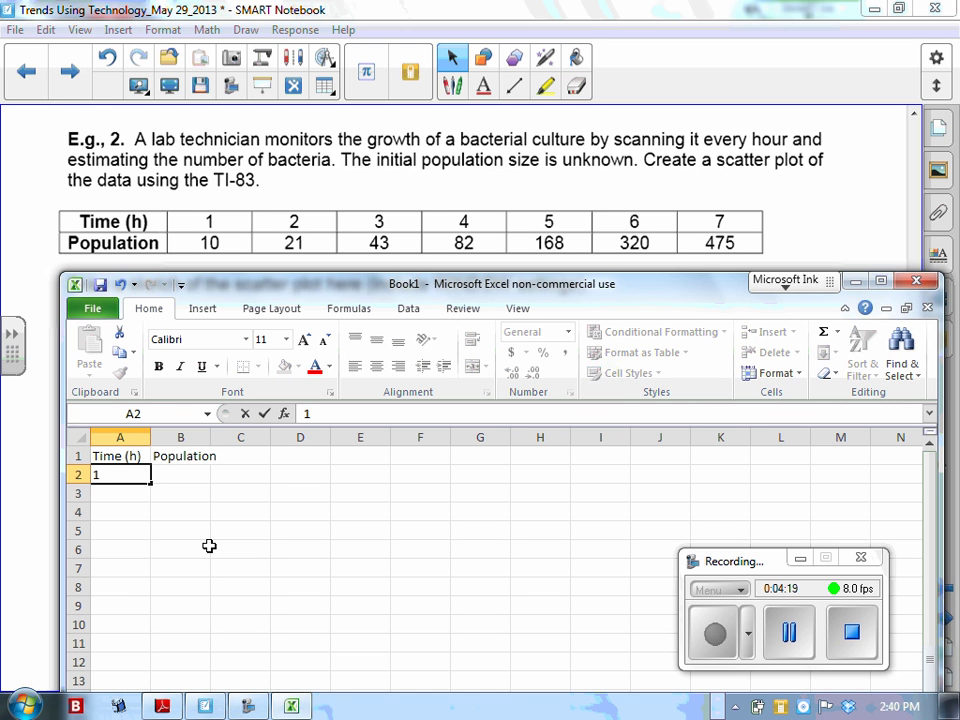
key(Return)
text(2)
key(Return)
text(3)
key(Return)
text(4)
key(Return)
text(5)
key(Return)
text(6)
key(Return)
text(7)
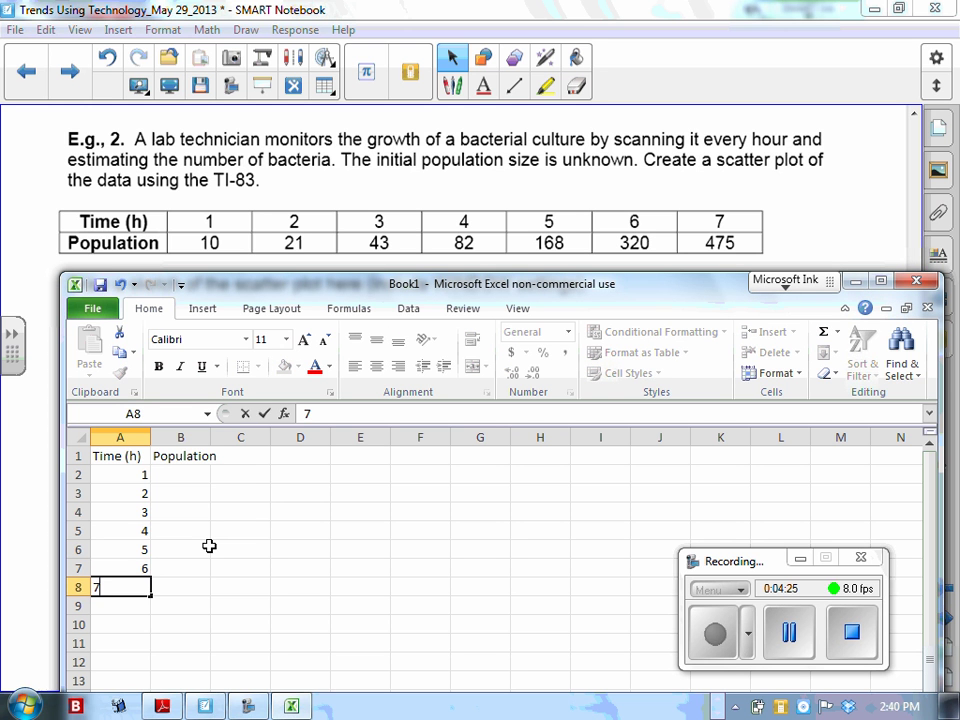
key(Tab)
Fill the Population column, B2 to B8, with 10, 21, 43, 82, 168, 320 and 475.
key(Up)
key(Up)
key(Up)
key(Up)
key(Up)
key(Up)
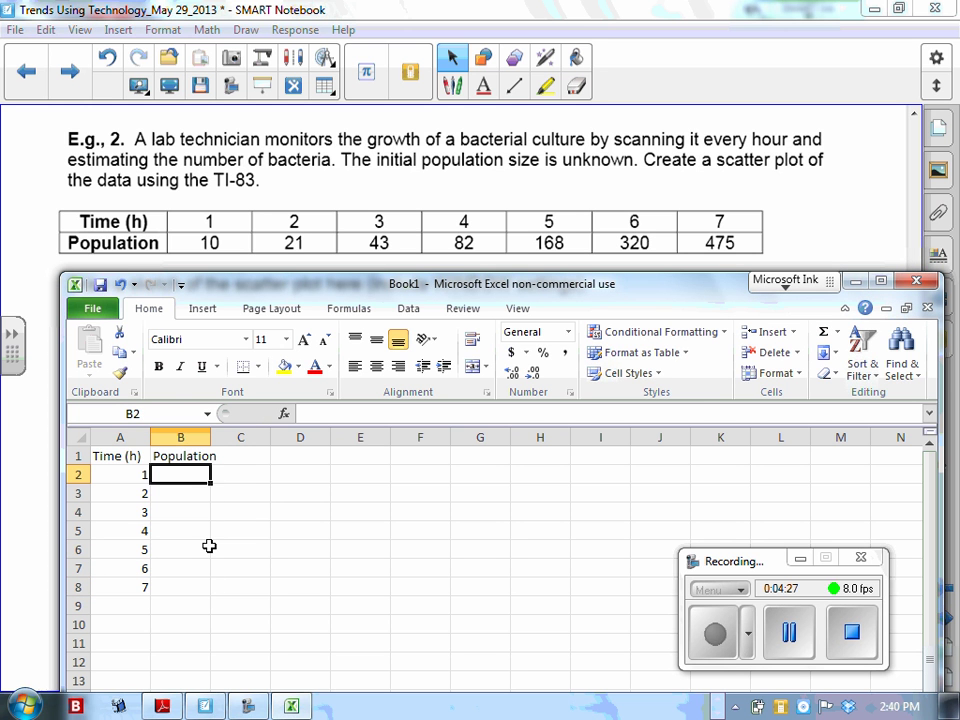
text(10)
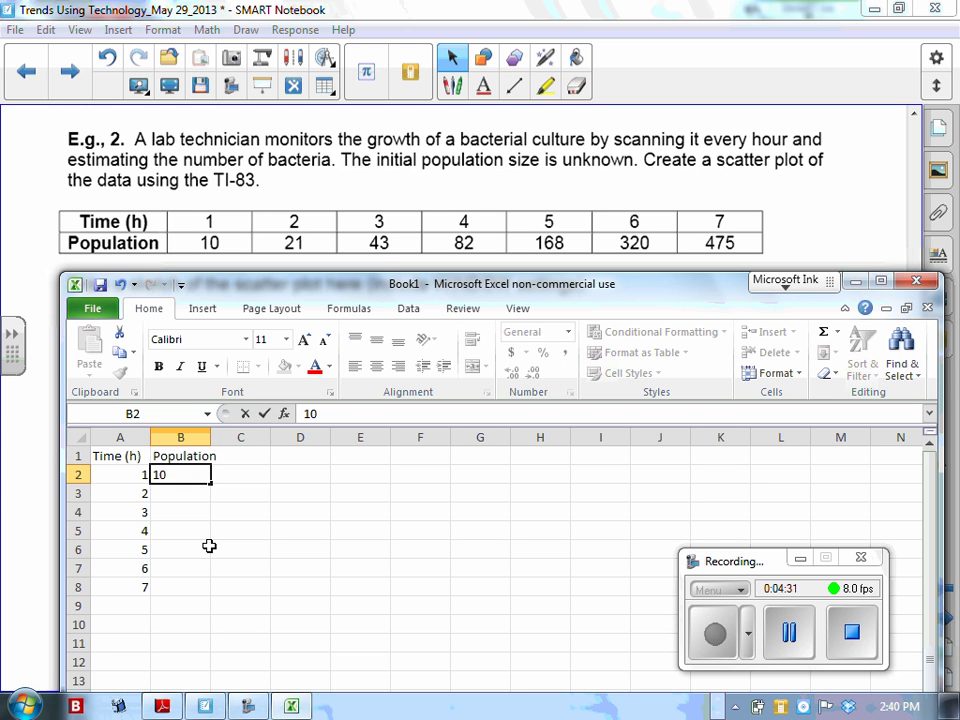
key(Return)
text(21)
key(Return)
text(43)
key(Return)
text(82)
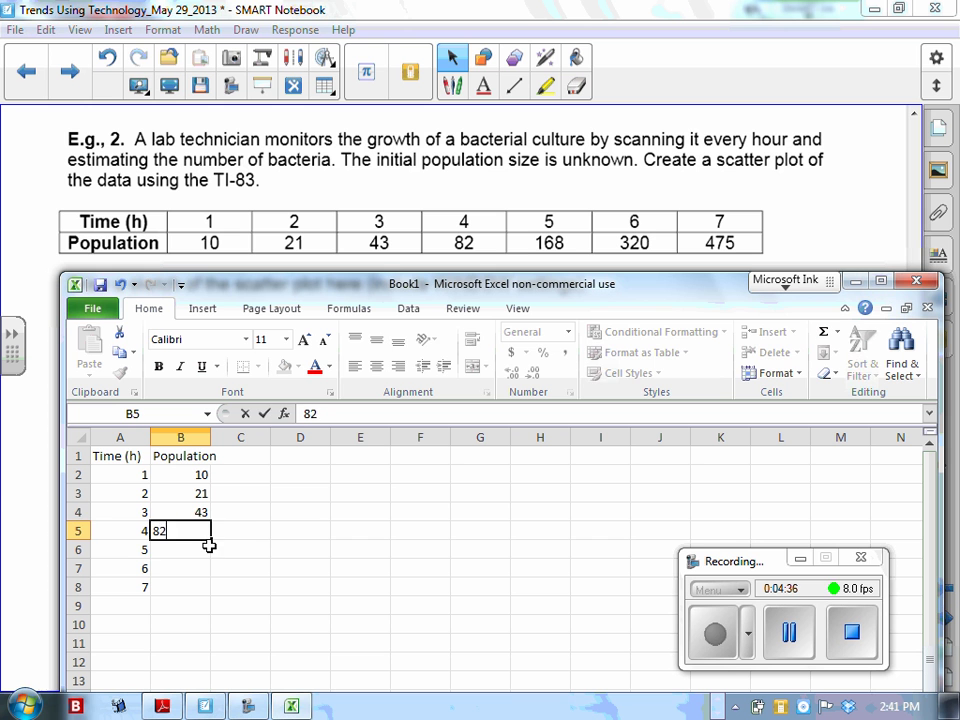
key(Return)
text(168)
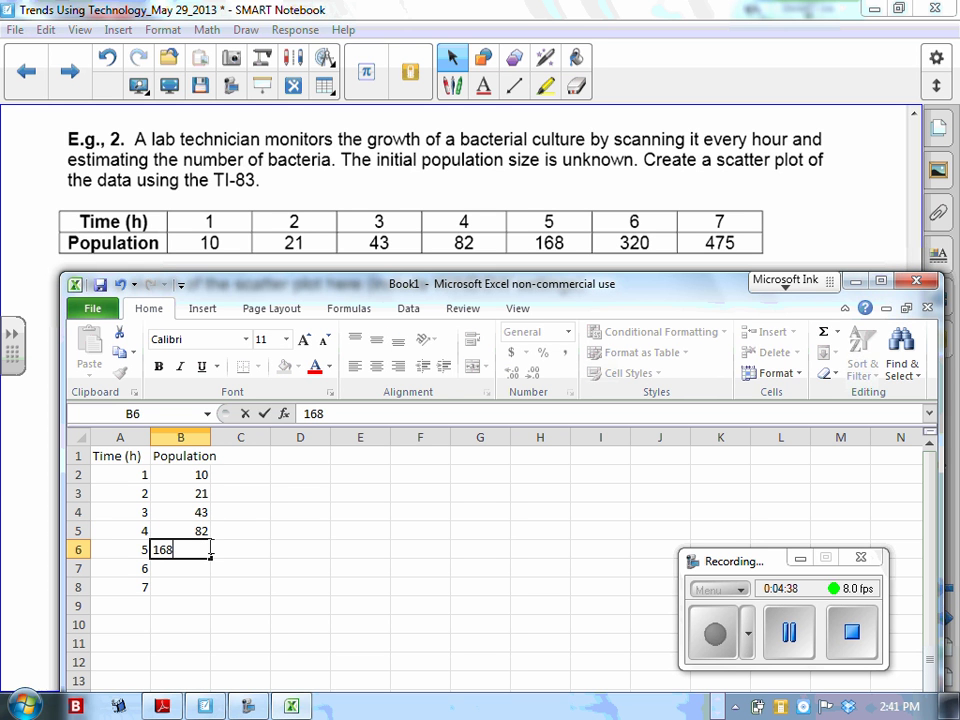
key(Return)
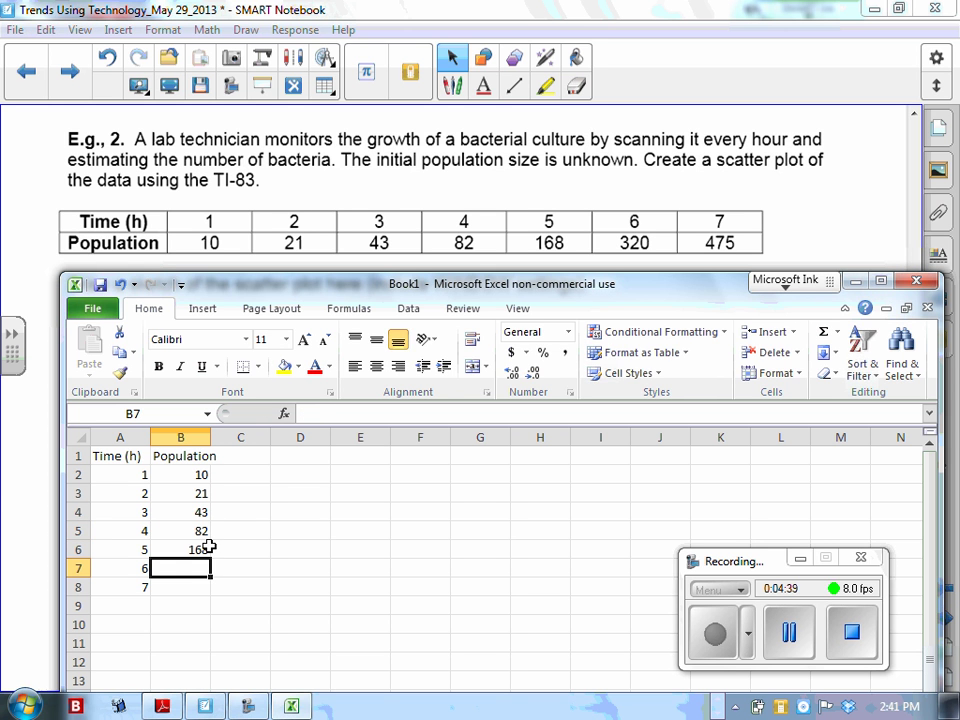
text(320)
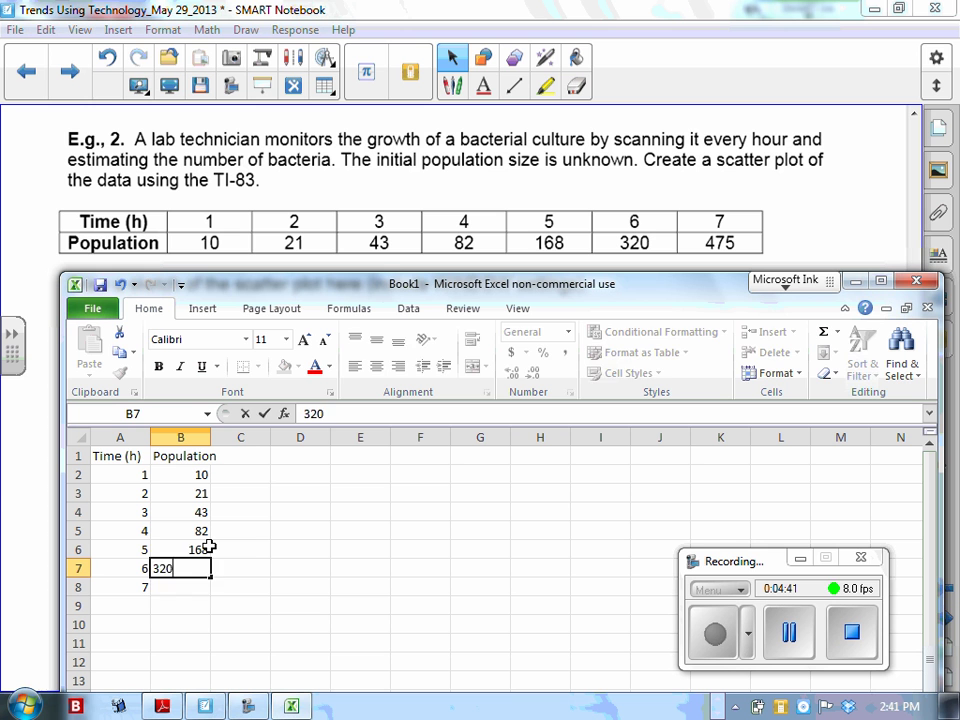
key(Return)
text(475)
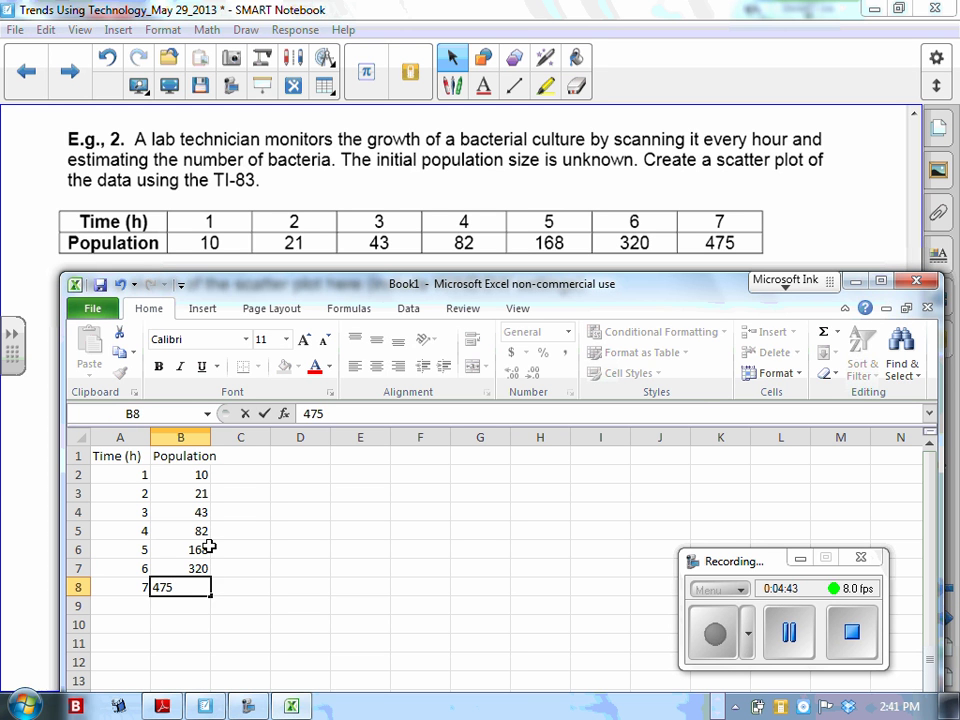
key(Return)
key(Right)
key(Right)
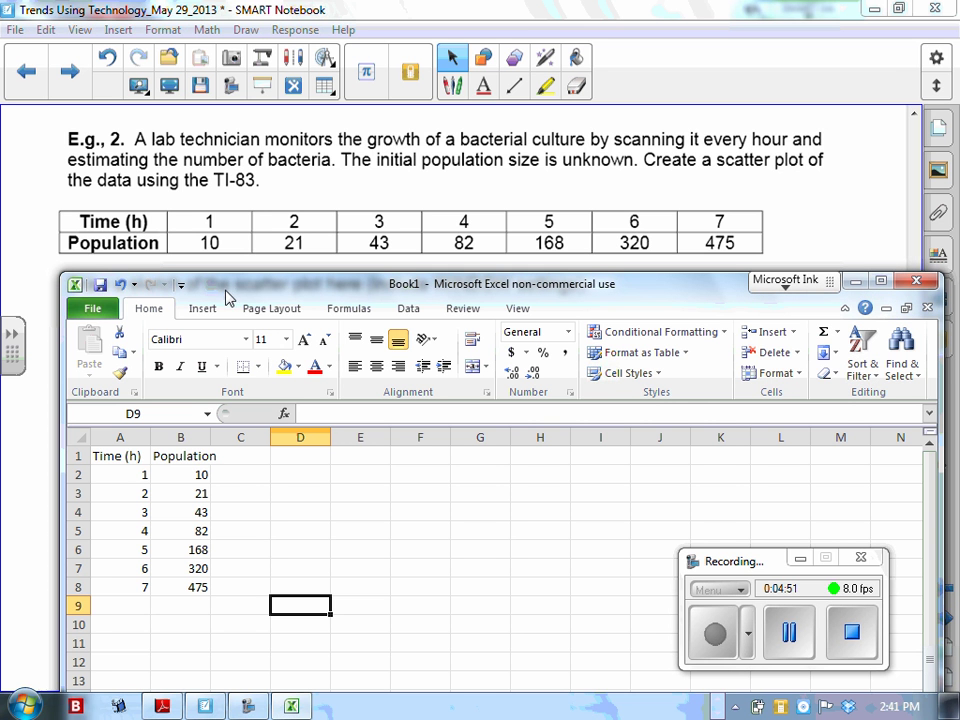
Move the workbook window up and insert a markers-only scatter chart from the time and population data in A1:B8.
drag(217, 283, 186, 101)
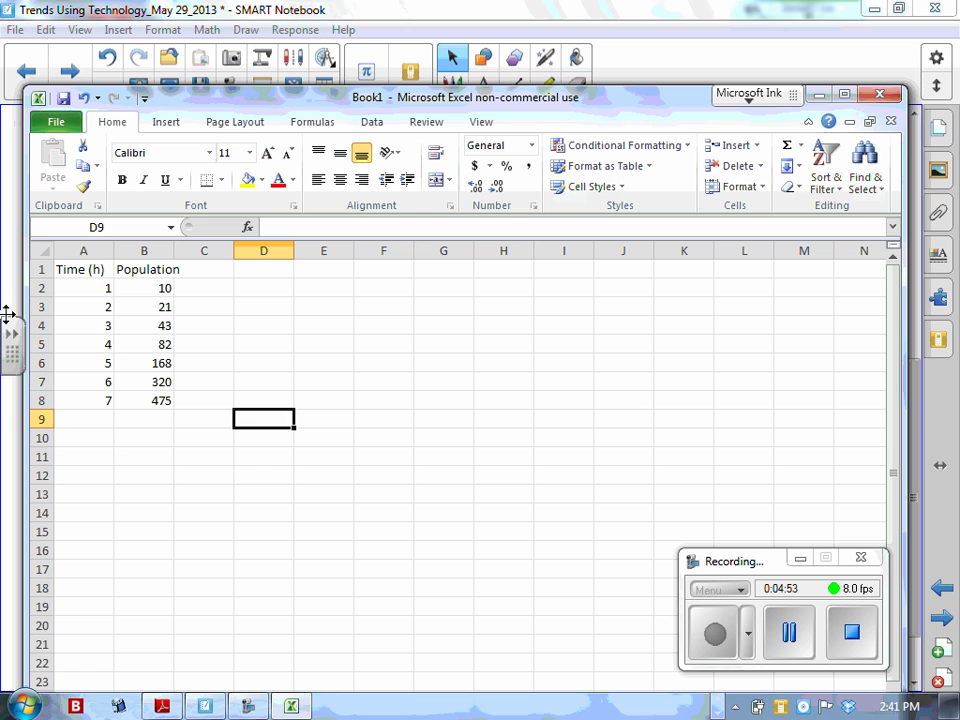
drag(90, 275, 160, 398)
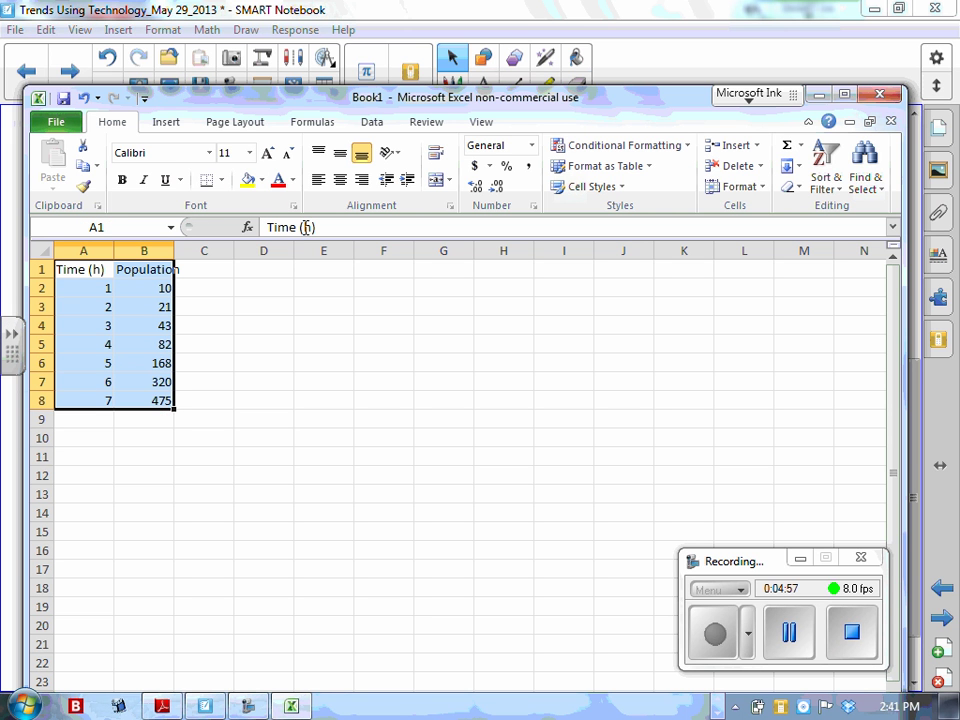
click(166, 121)
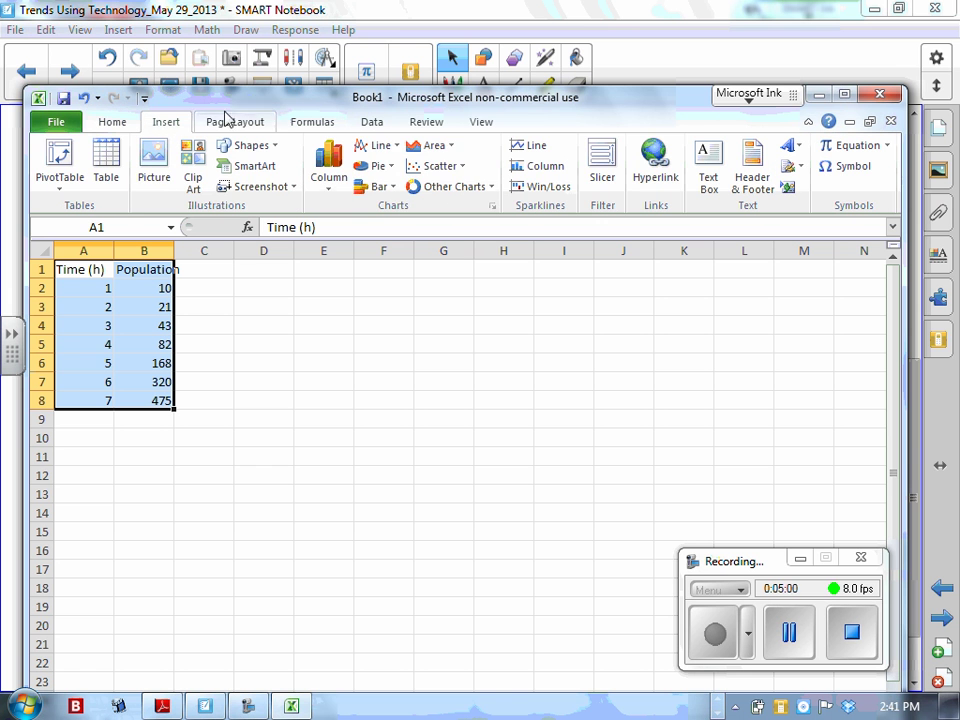
click(437, 167)
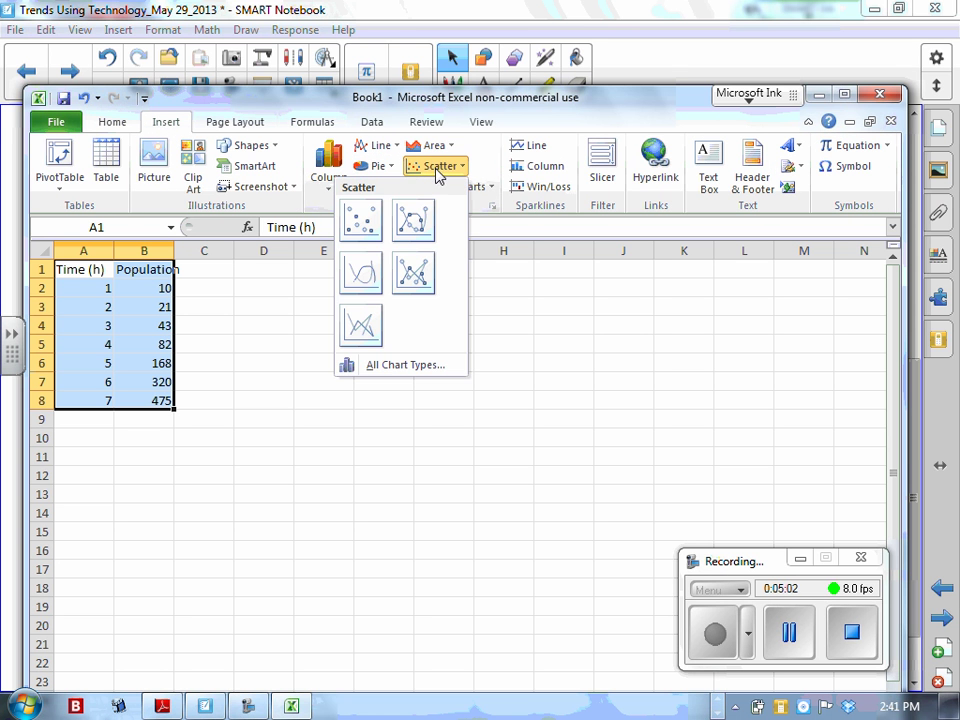
click(360, 228)
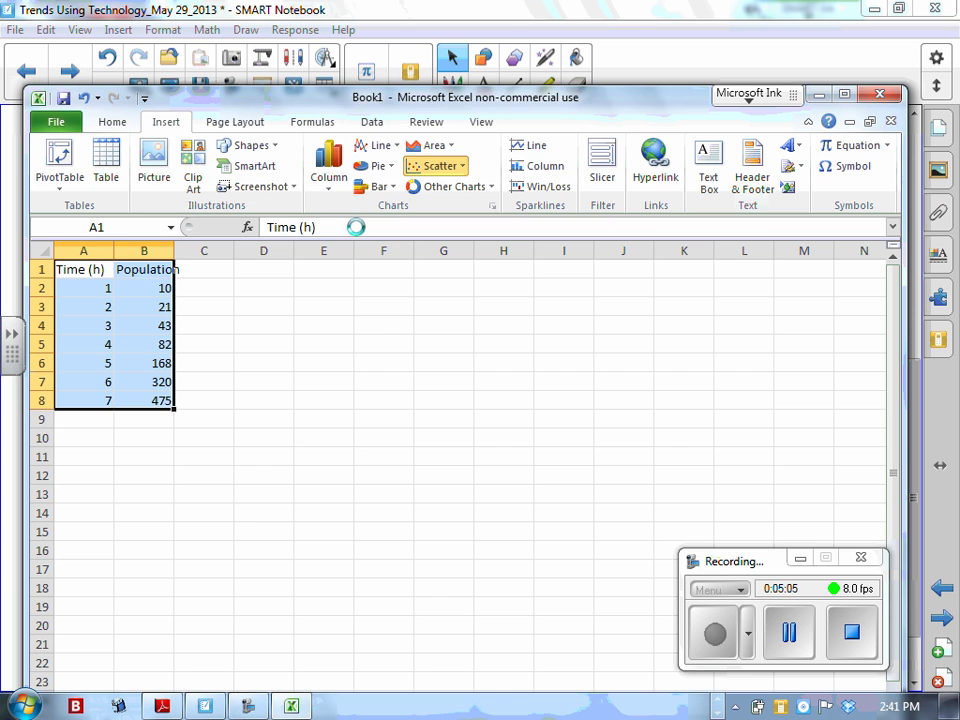
Move the scatter chart up beside the data table and check the horizontal axis's formatting options.
drag(366, 379, 349, 305)
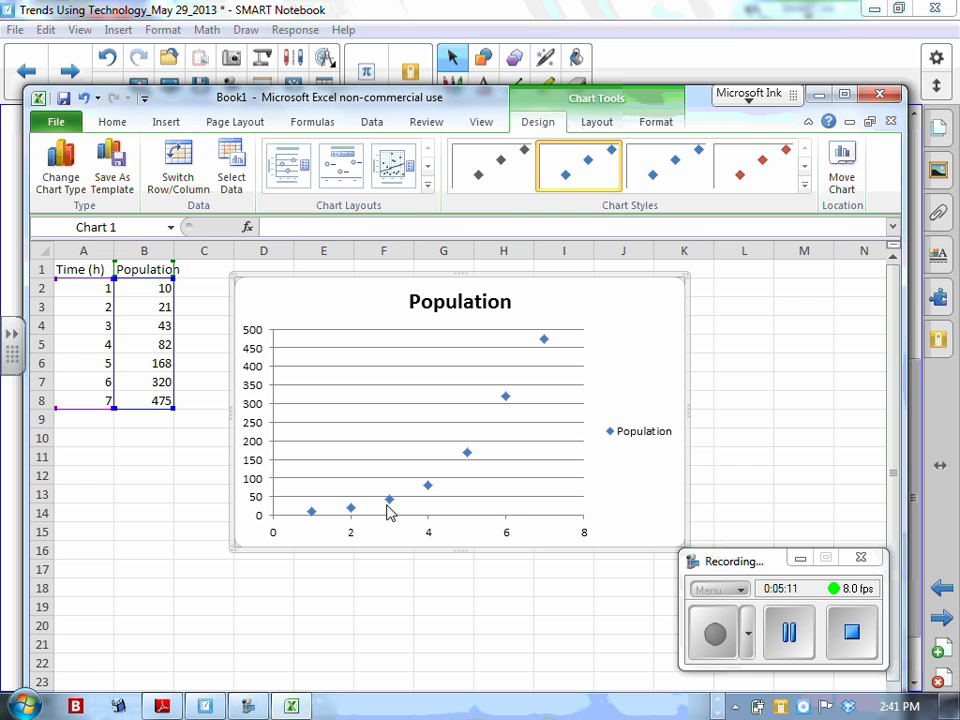
mouse_move(389, 511)
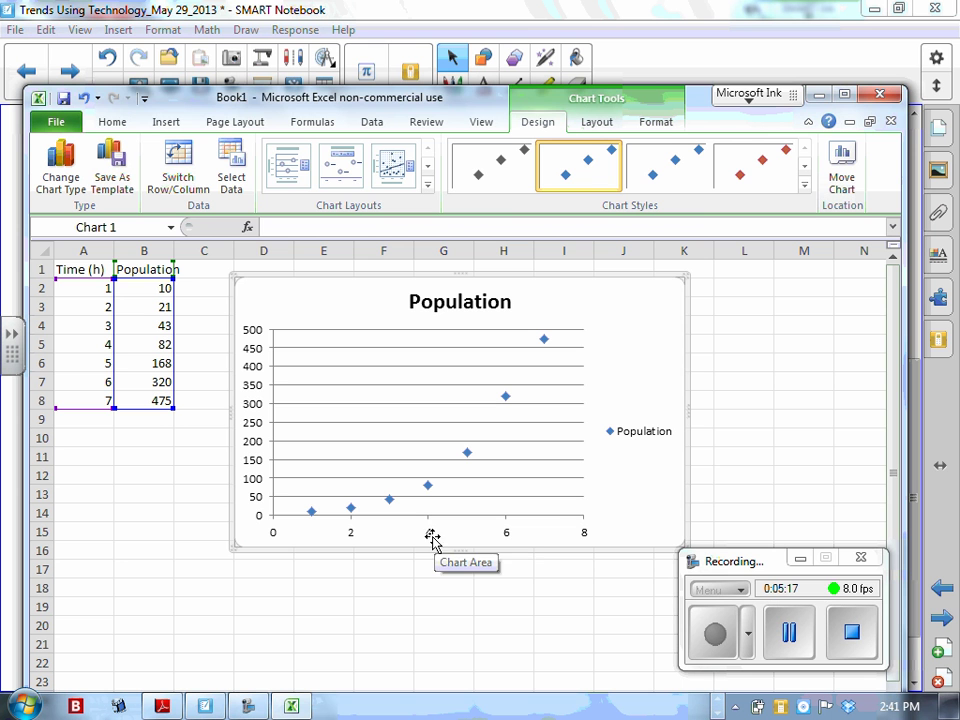
click(429, 536)
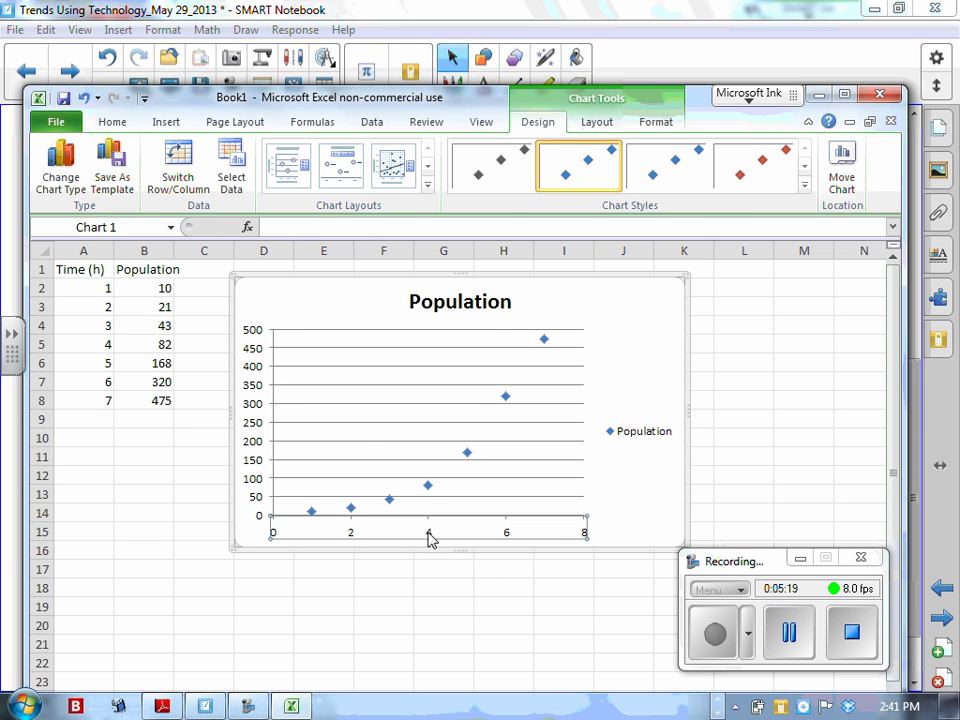
double_click(429, 536)
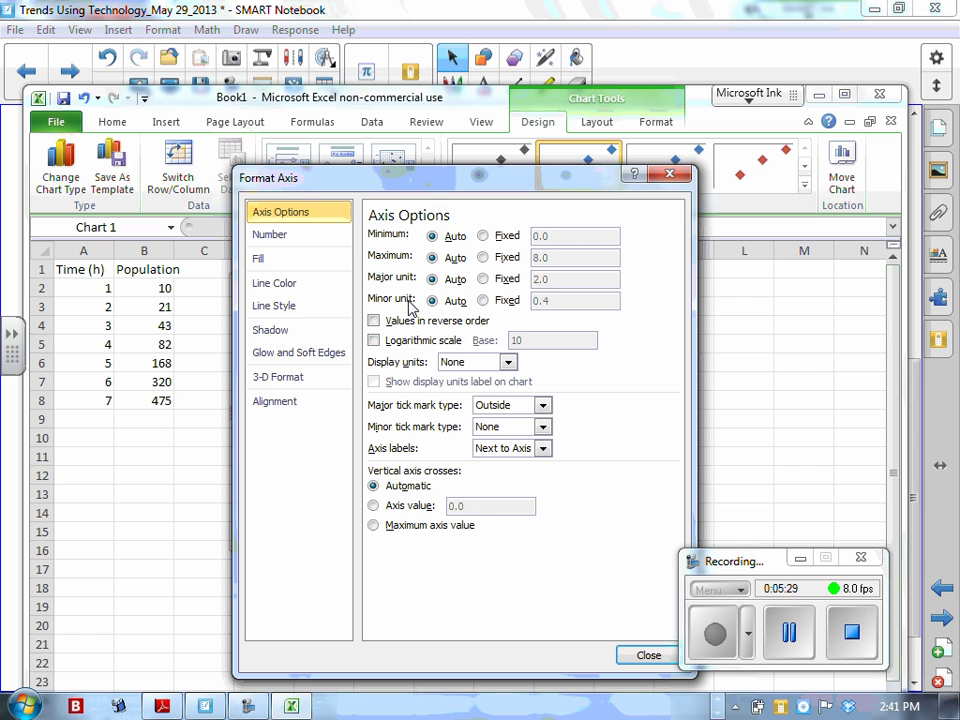
click(648, 657)
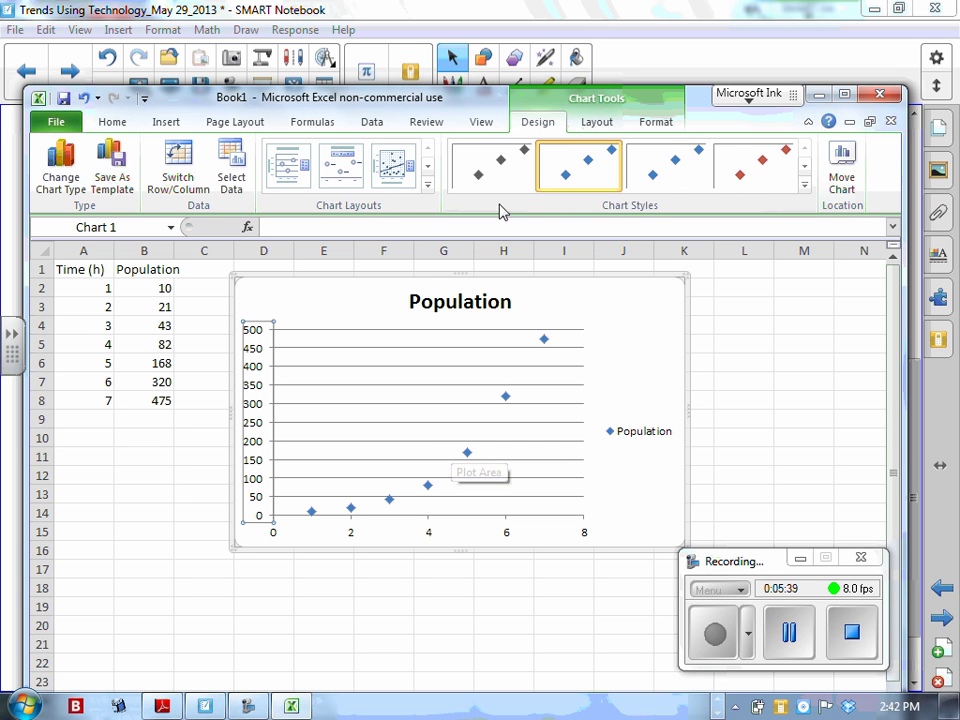
click(582, 124)
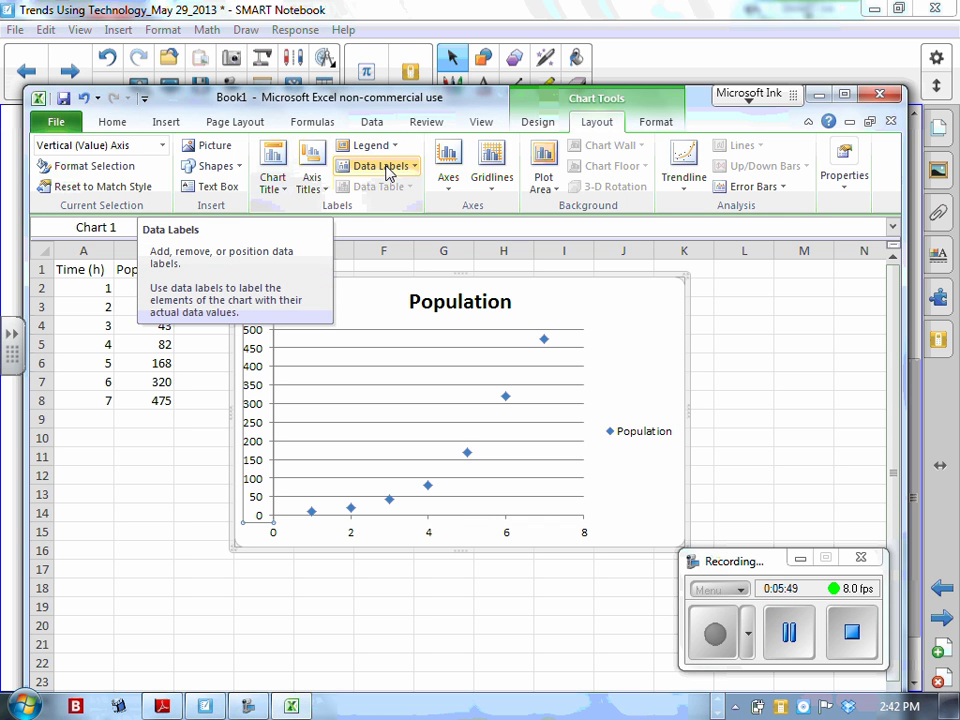
click(662, 121)
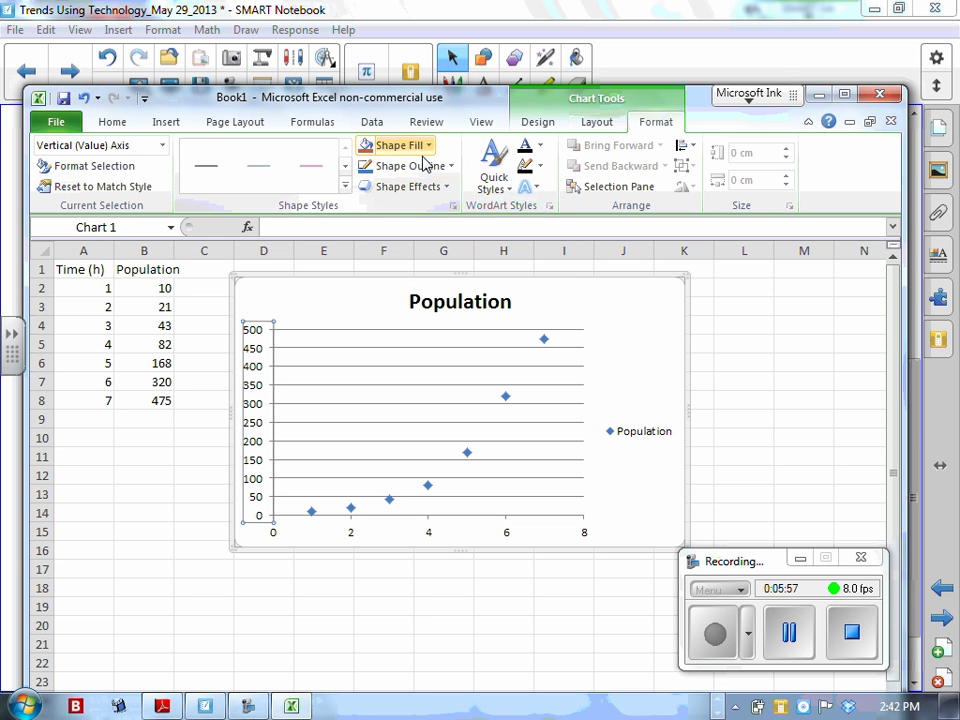
click(535, 125)
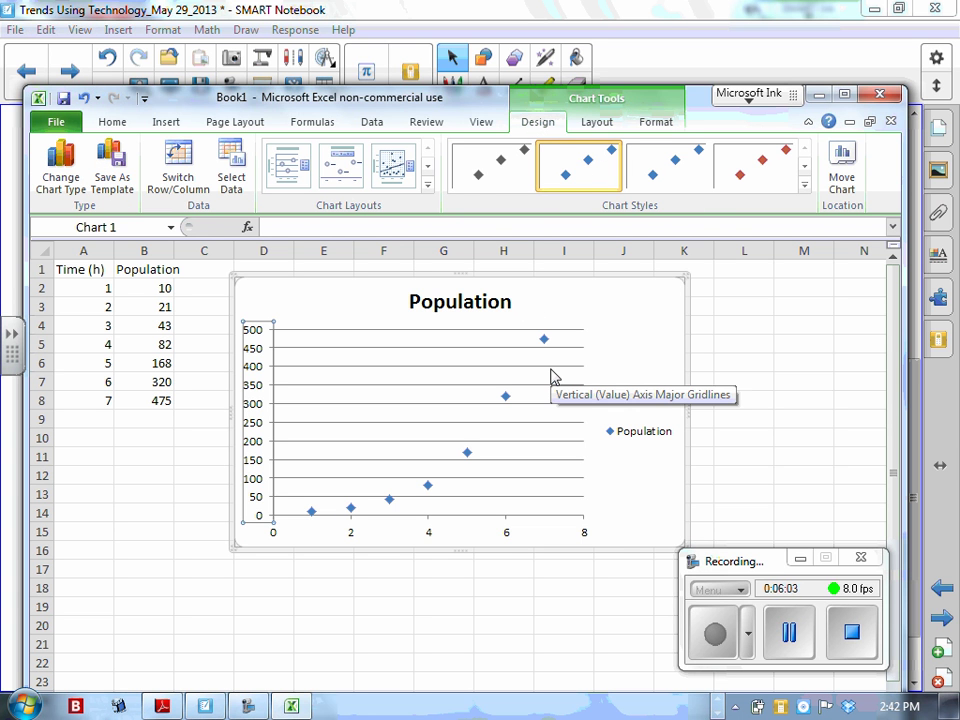
Switch to SMART Notebook and show the next page with the quadratic, cubic and exponential regression table.
click(247, 706)
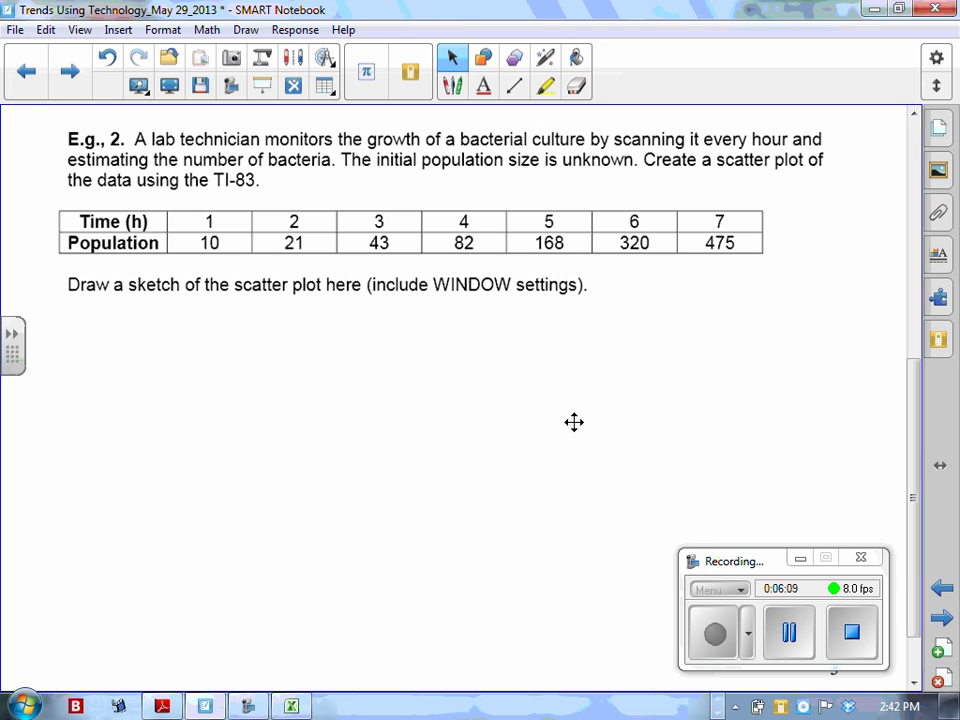
click(936, 617)
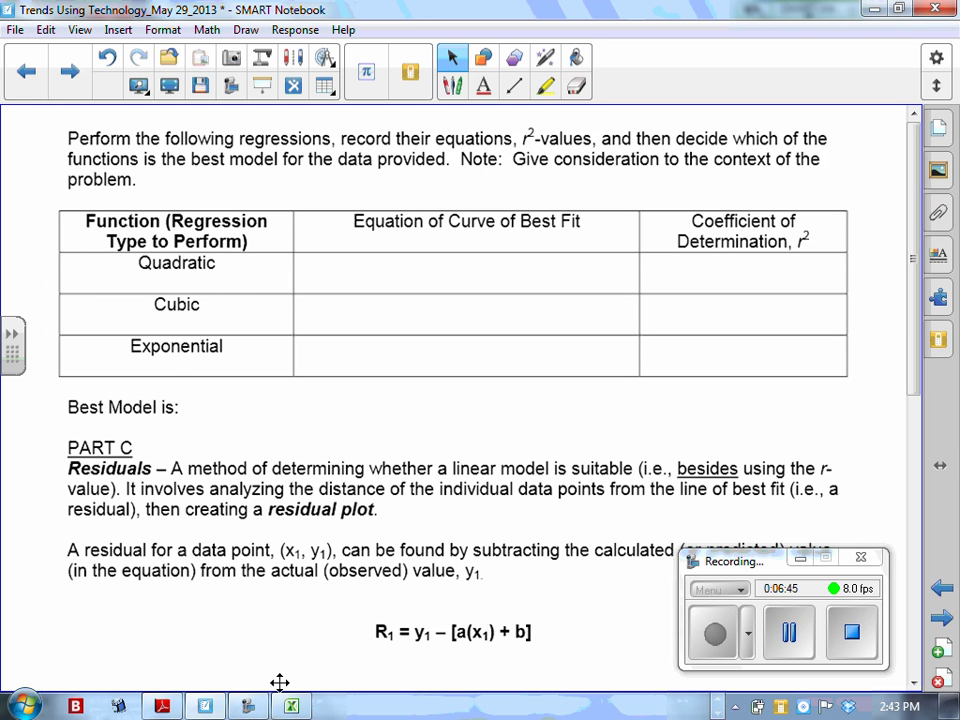
Switch to Excel and add an order 2 polynomial trendline to the Population series, displaying its equation and R-squared value.
mouse_move(288, 708)
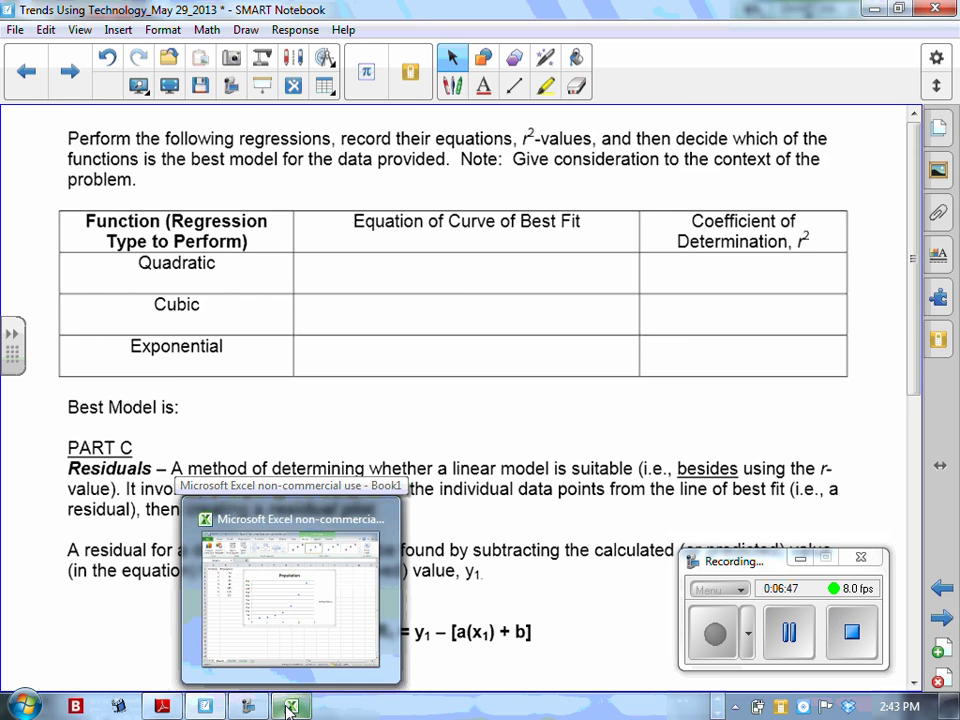
click(289, 708)
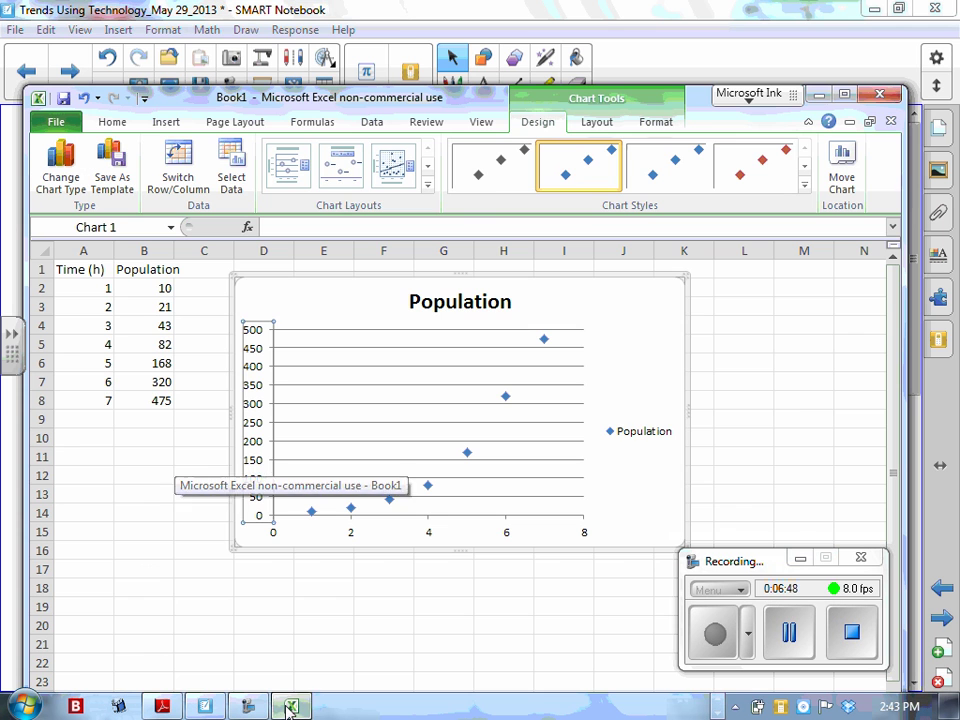
click(506, 399)
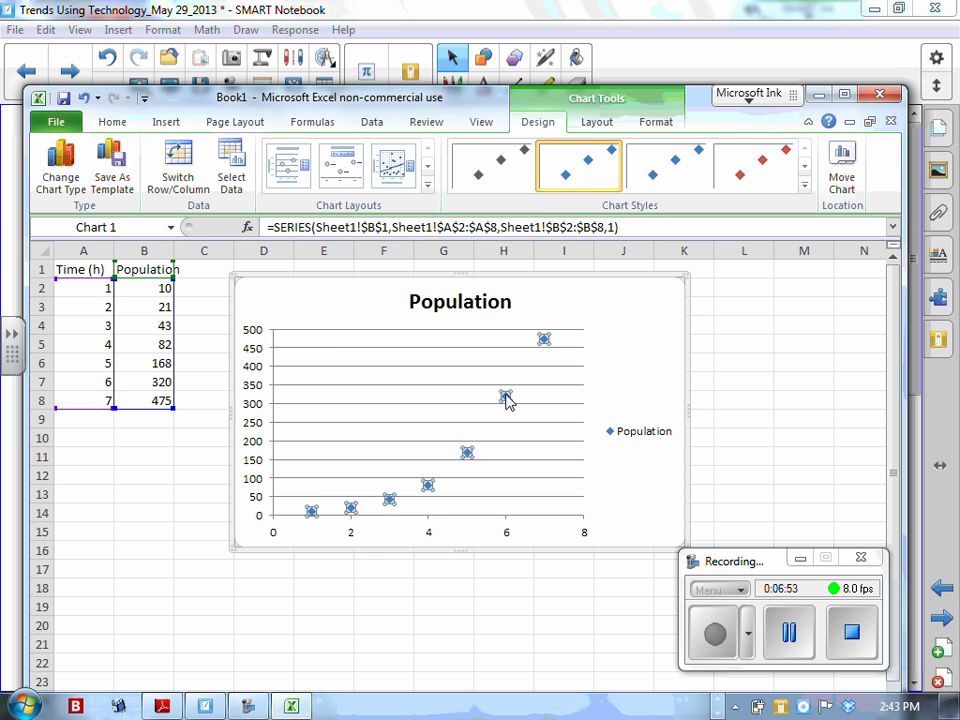
right_click(506, 399)
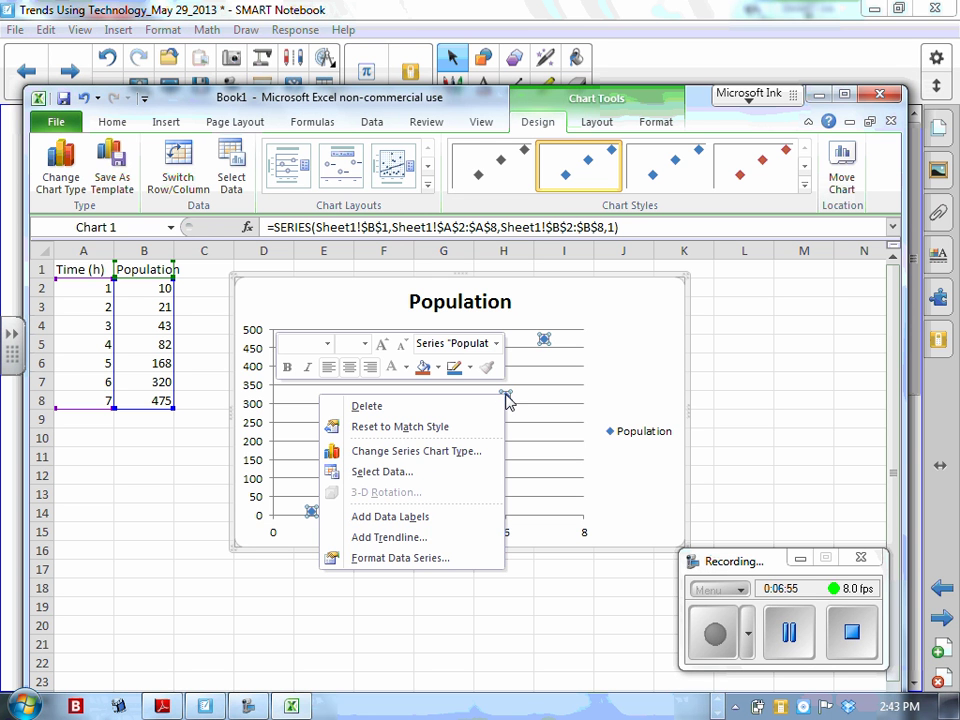
click(390, 537)
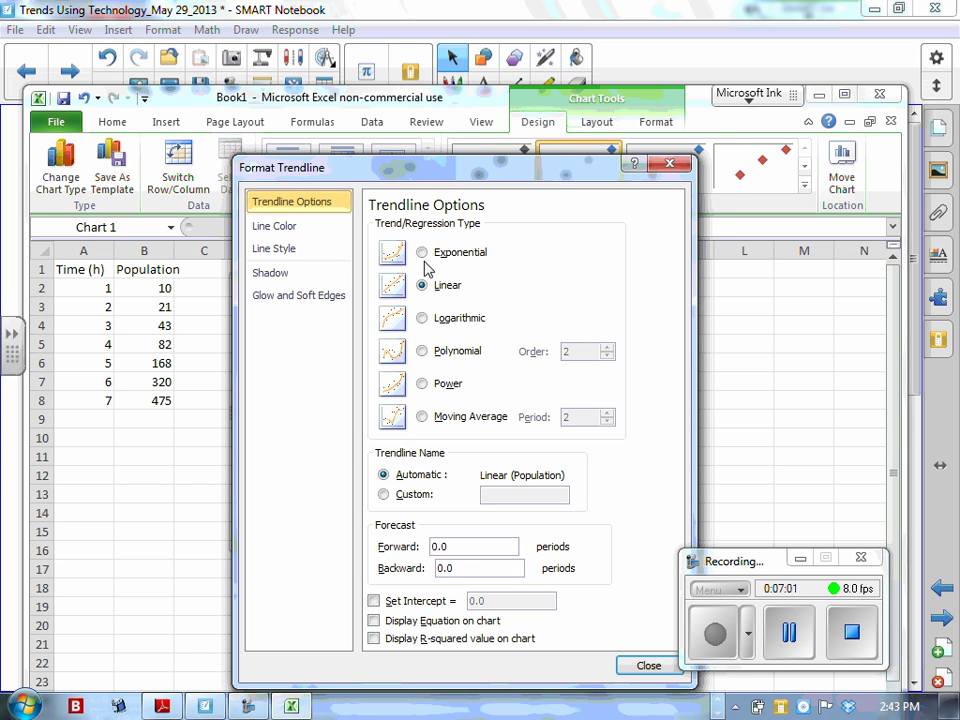
click(423, 352)
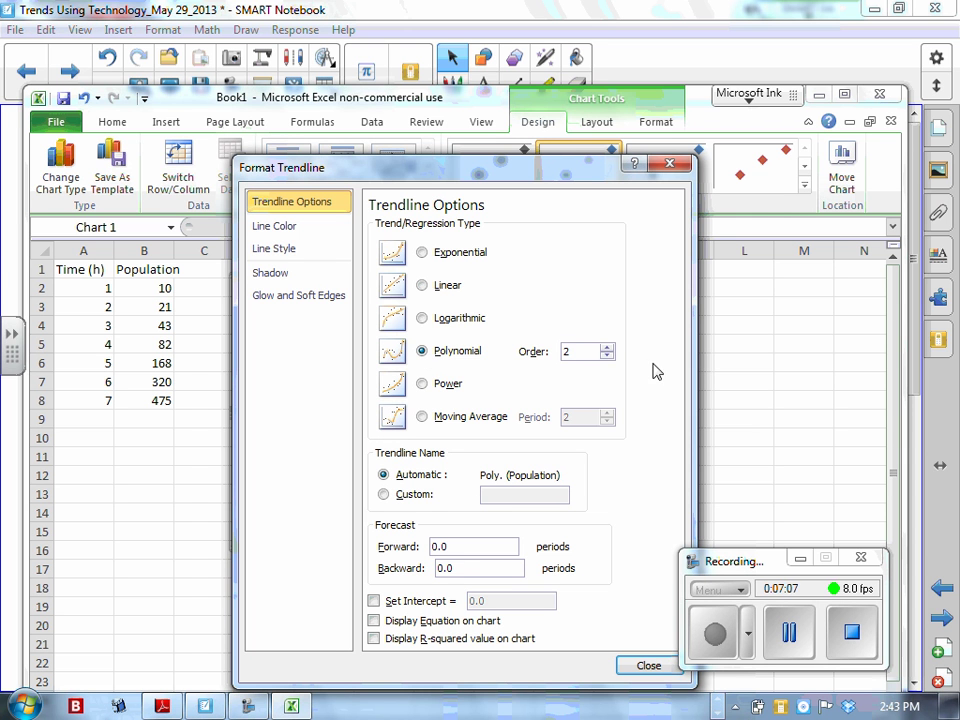
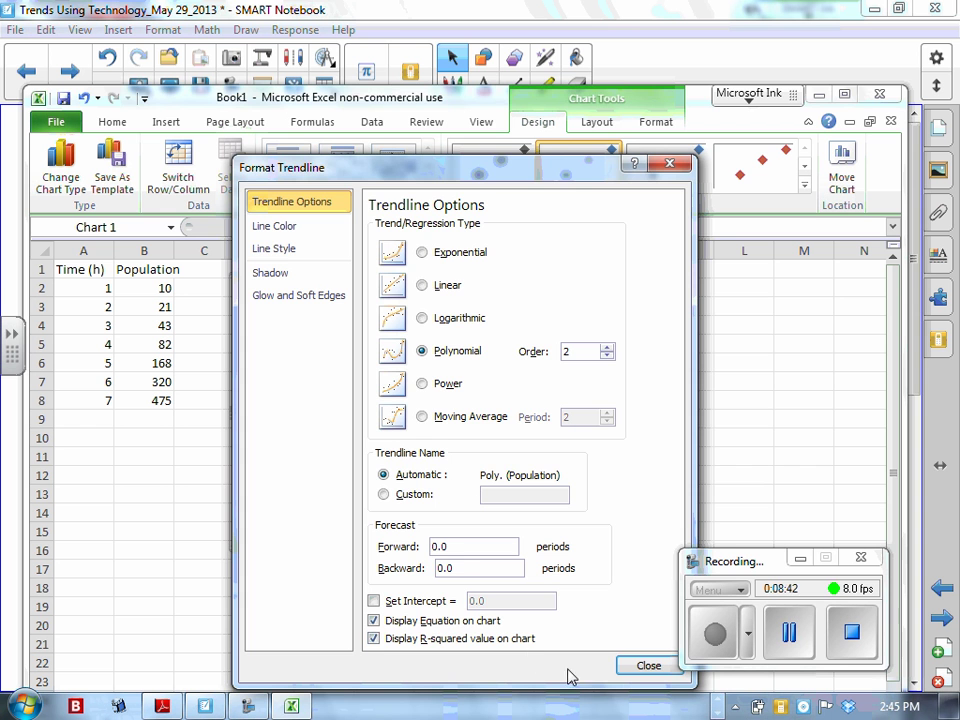
click(647, 667)
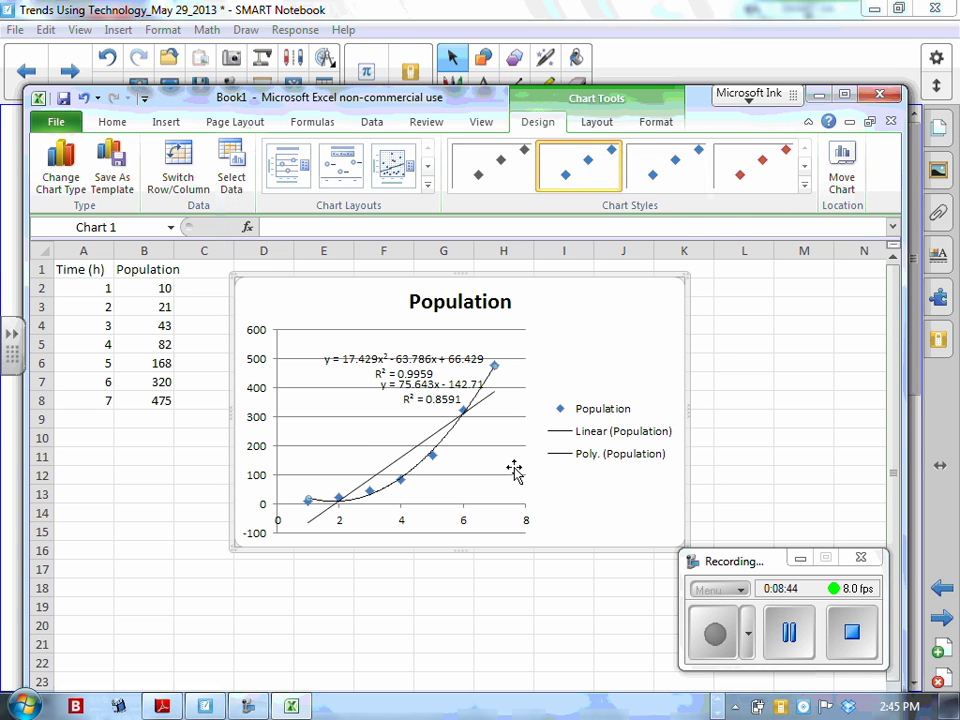
Delete the linear trendline and move the quadratic trendline's equation label away from the curve.
click(397, 470)
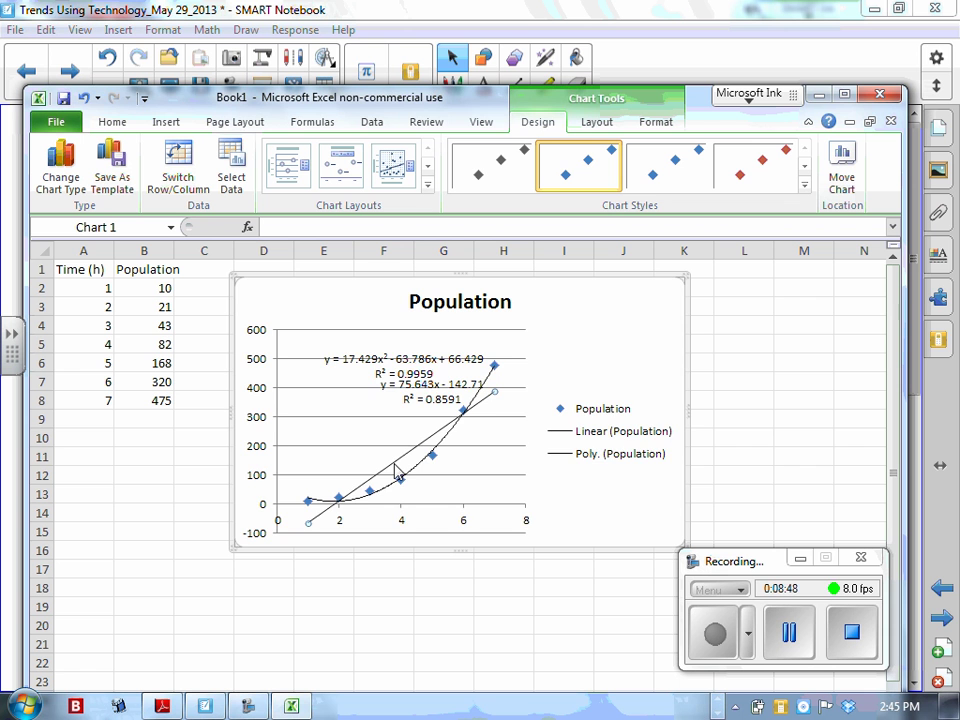
key(Delete)
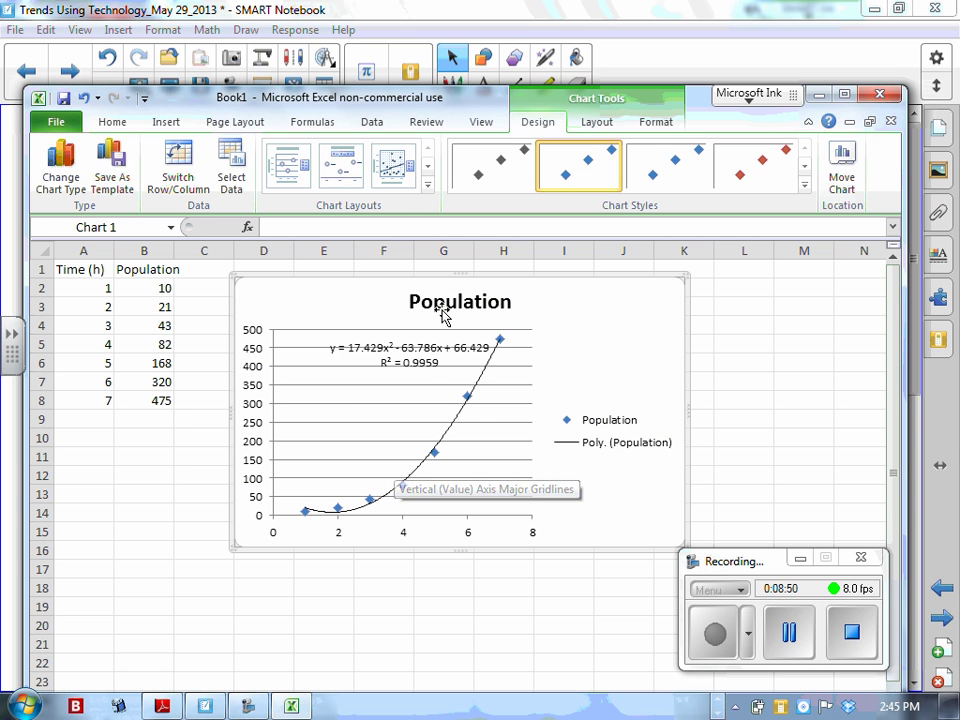
click(425, 355)
drag(425, 355, 398, 370)
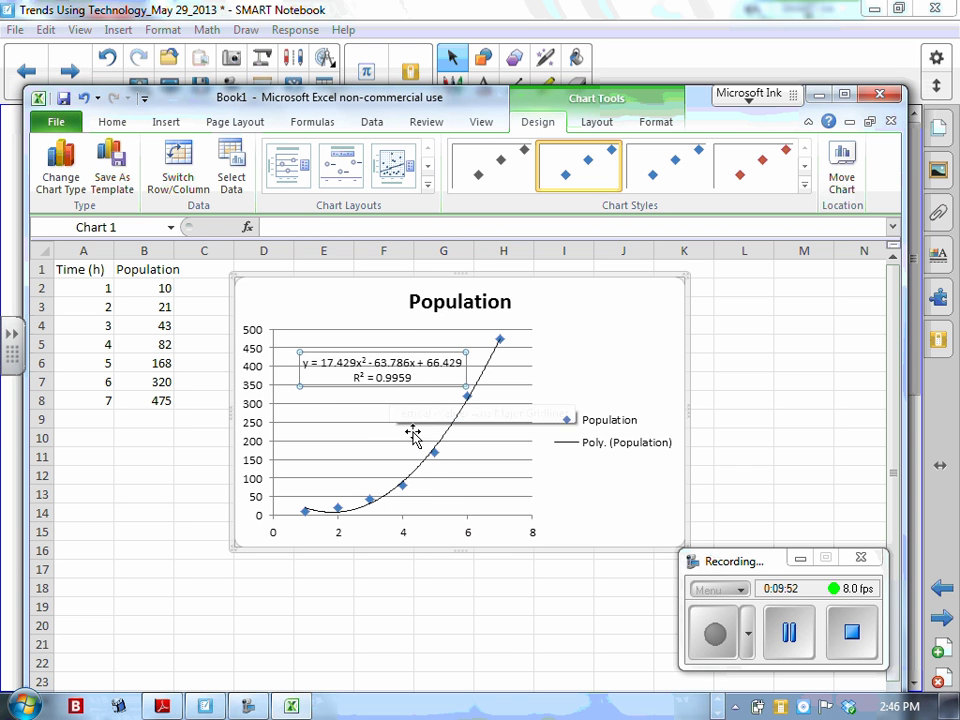
Replace the quadratic trendline with an order 3 polynomial trendline that displays its equation and R-squared value.
click(436, 458)
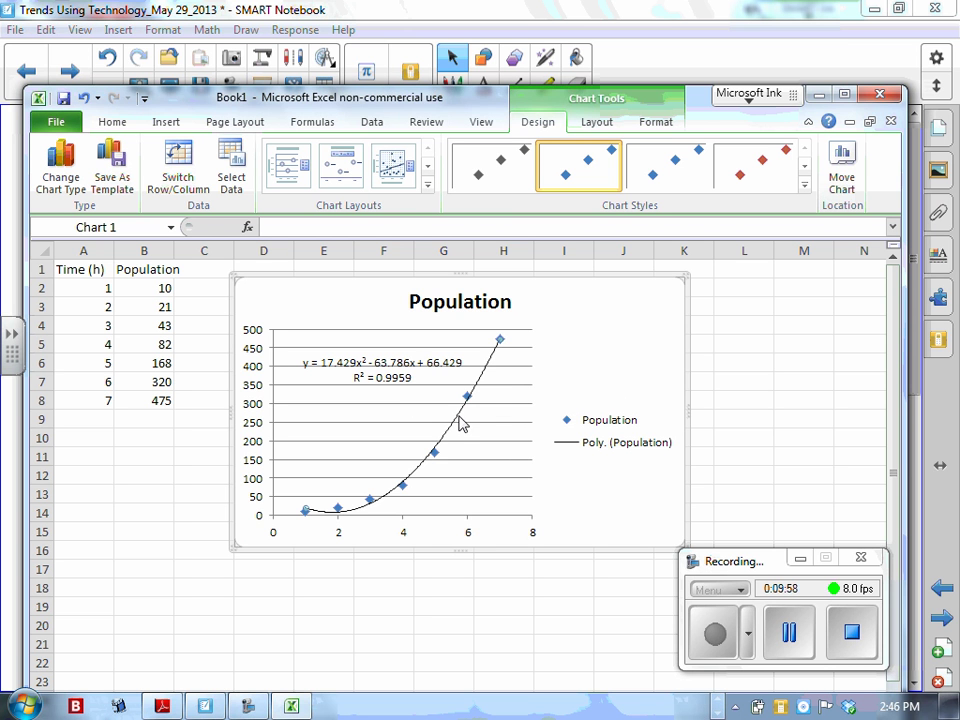
key(Delete)
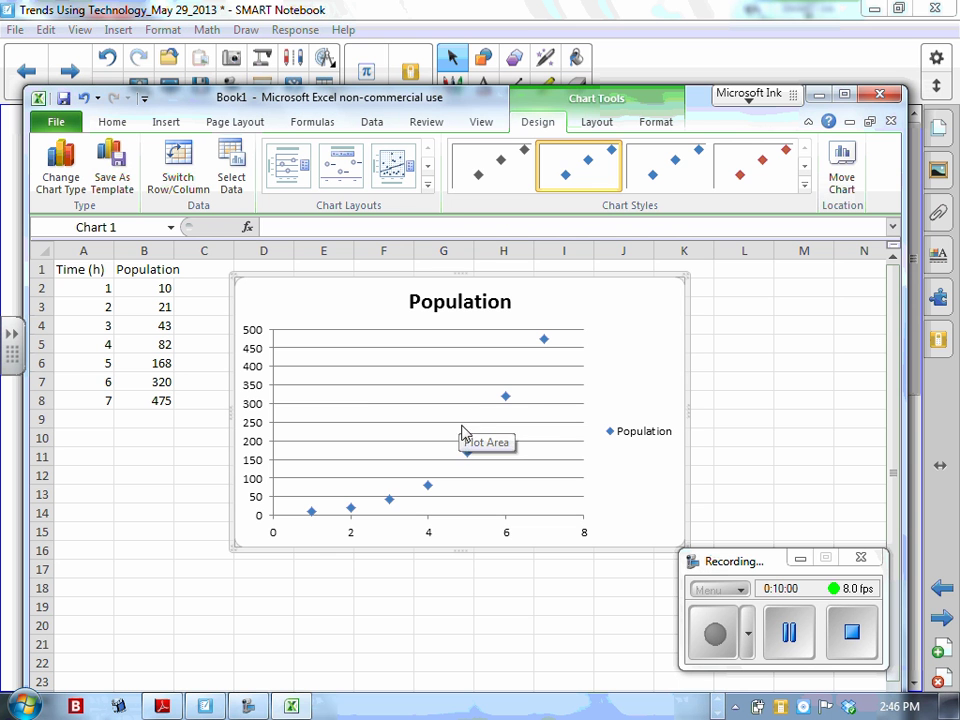
click(468, 455)
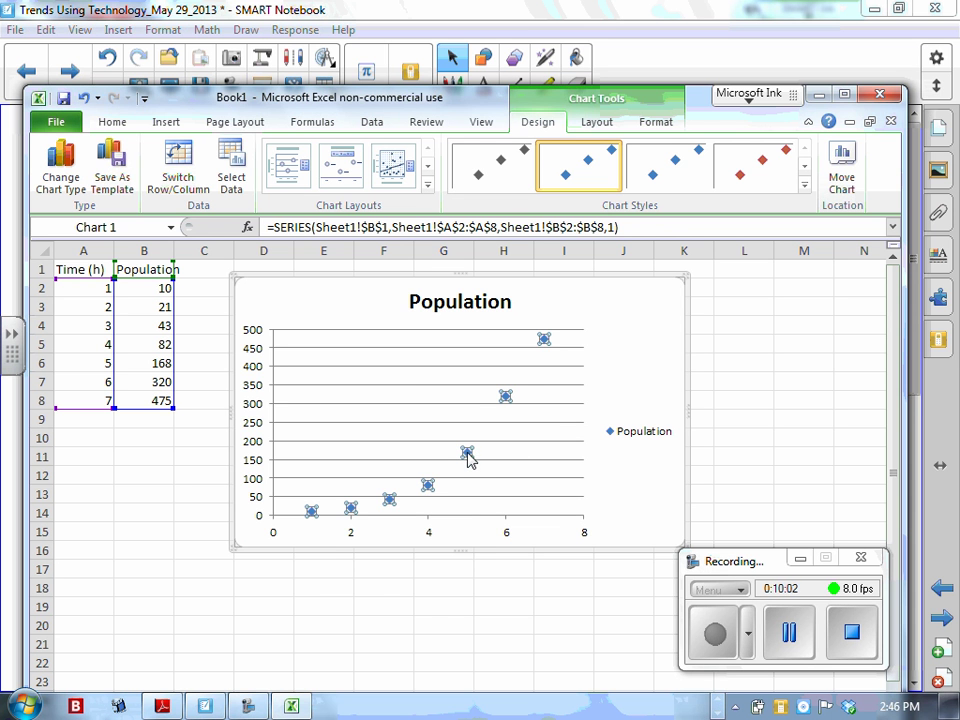
right_click(468, 455)
click(321, 600)
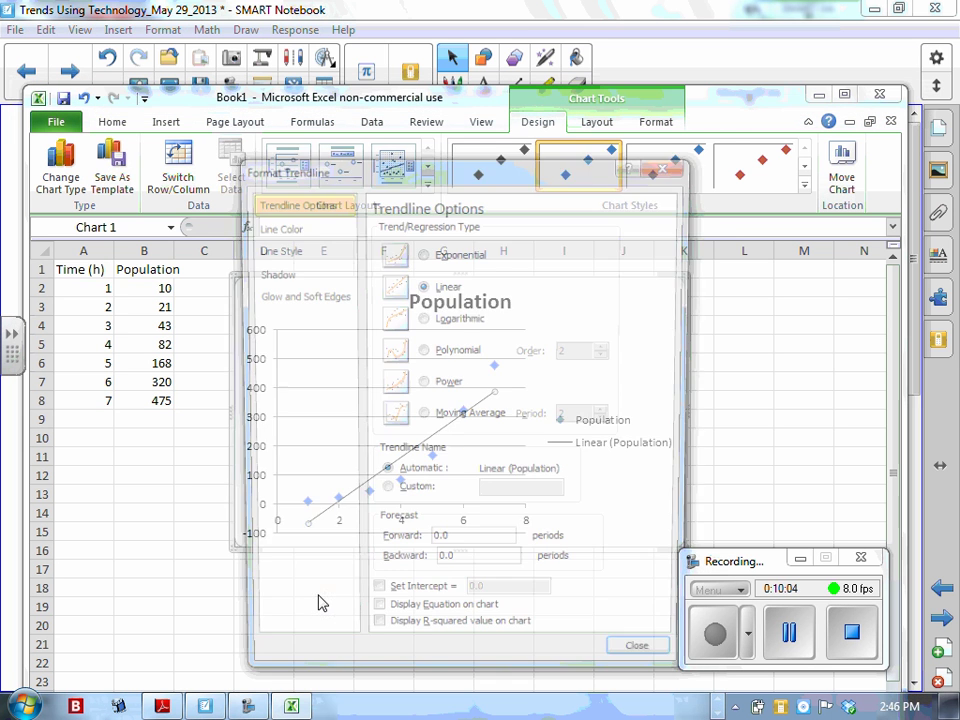
click(423, 353)
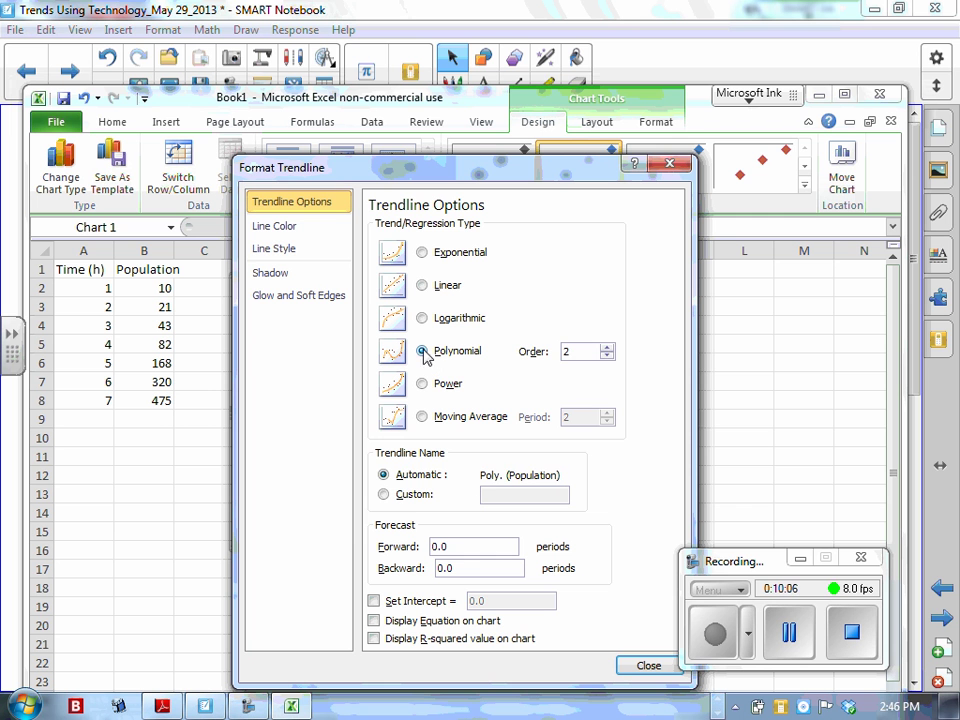
click(607, 347)
click(374, 620)
click(374, 638)
click(624, 663)
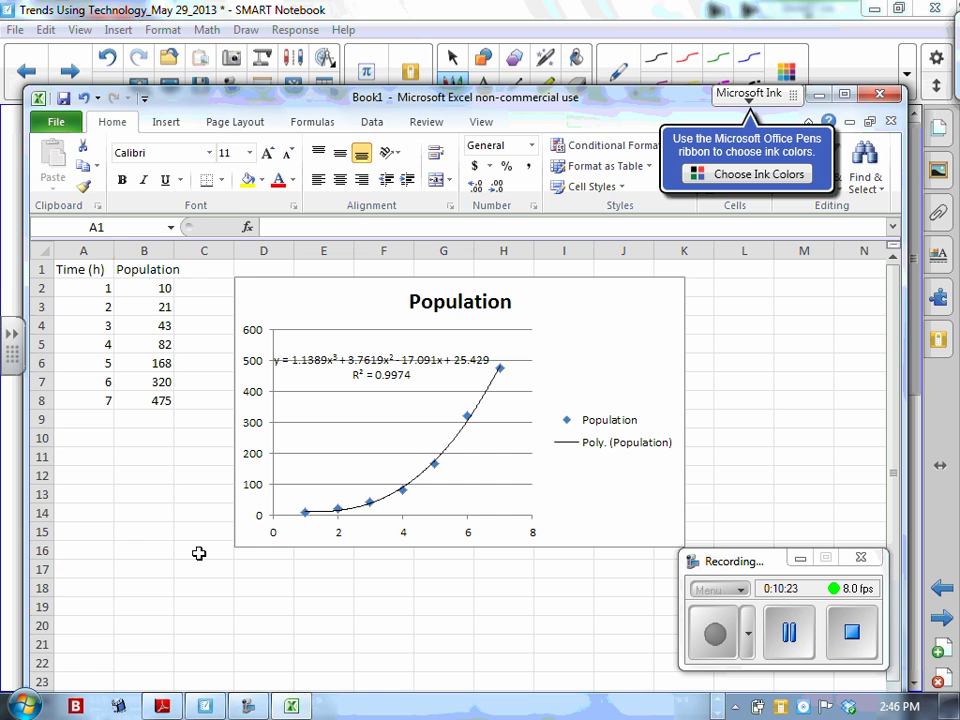
Switch to SMART Notebook and sketch a cubic curve in black on a blank page, retracing its final rising section in red.
mouse_move(84, 606)
mouse_down()
mouse_move(109, 553)
mouse_move(140, 534)
mouse_up()
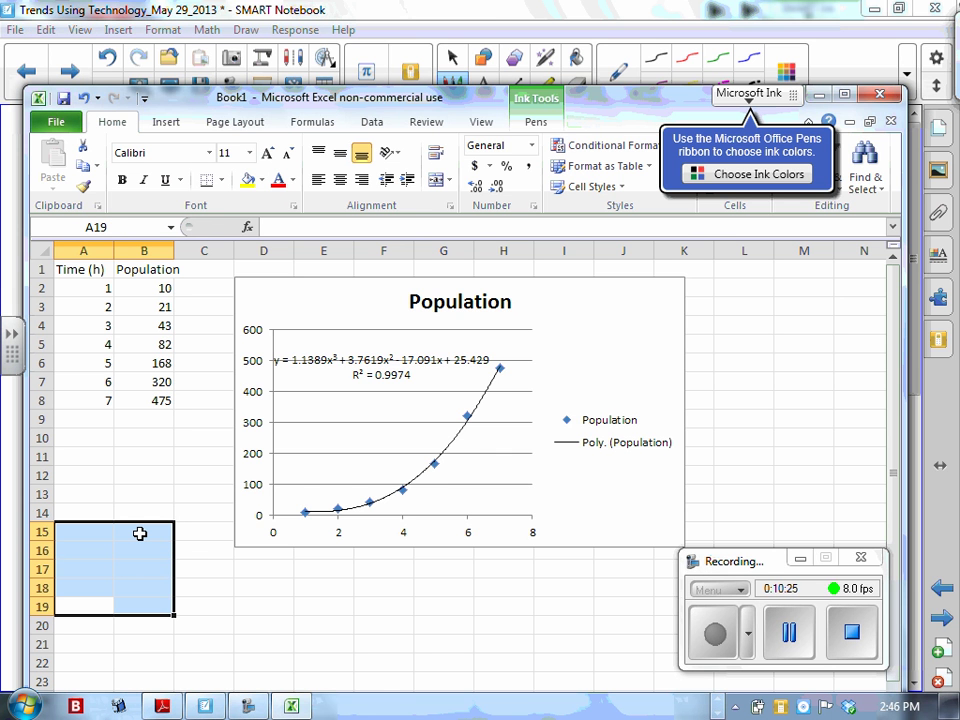
key(alt+Tab)
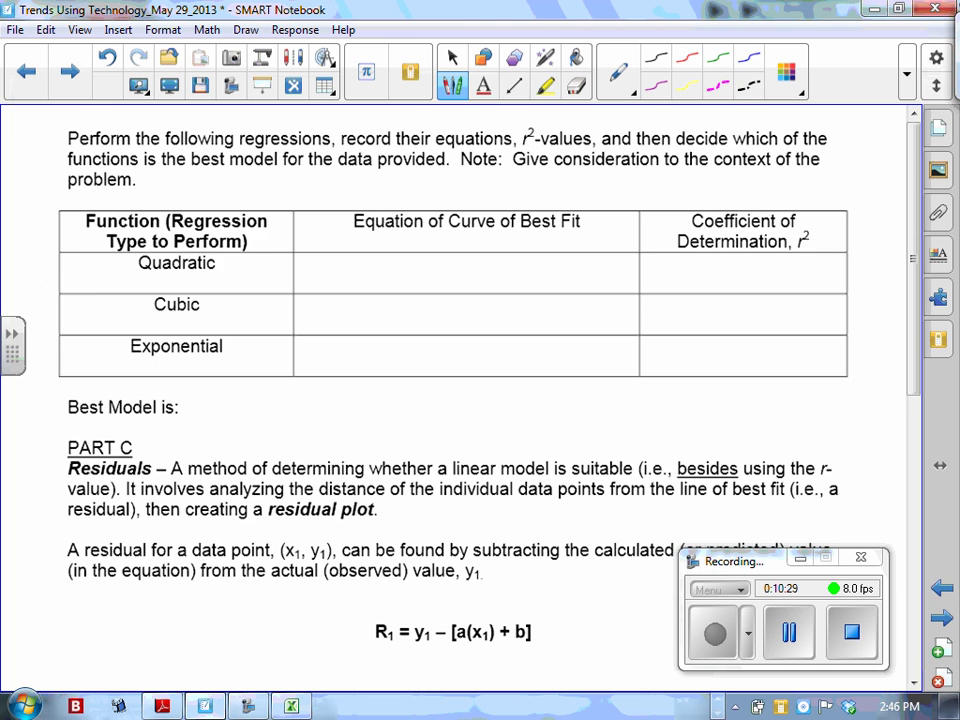
scroll(594, 442, down, 10)
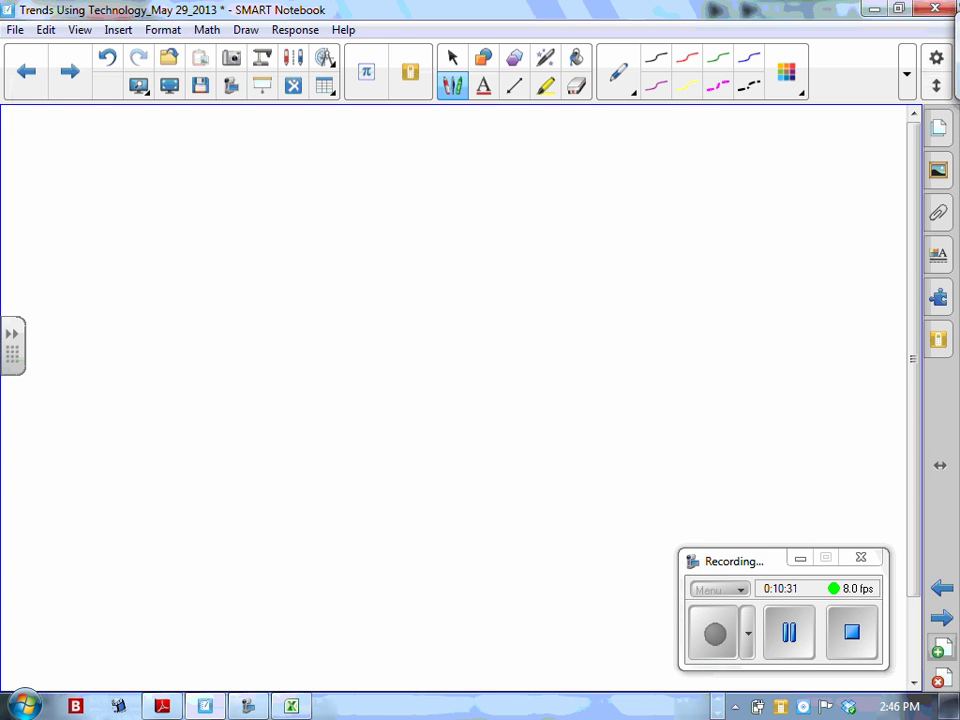
mouse_move(130, 390)
mouse_down()
mouse_move(141, 334)
mouse_move(276, 242)
mouse_move(300, 165)
mouse_up()
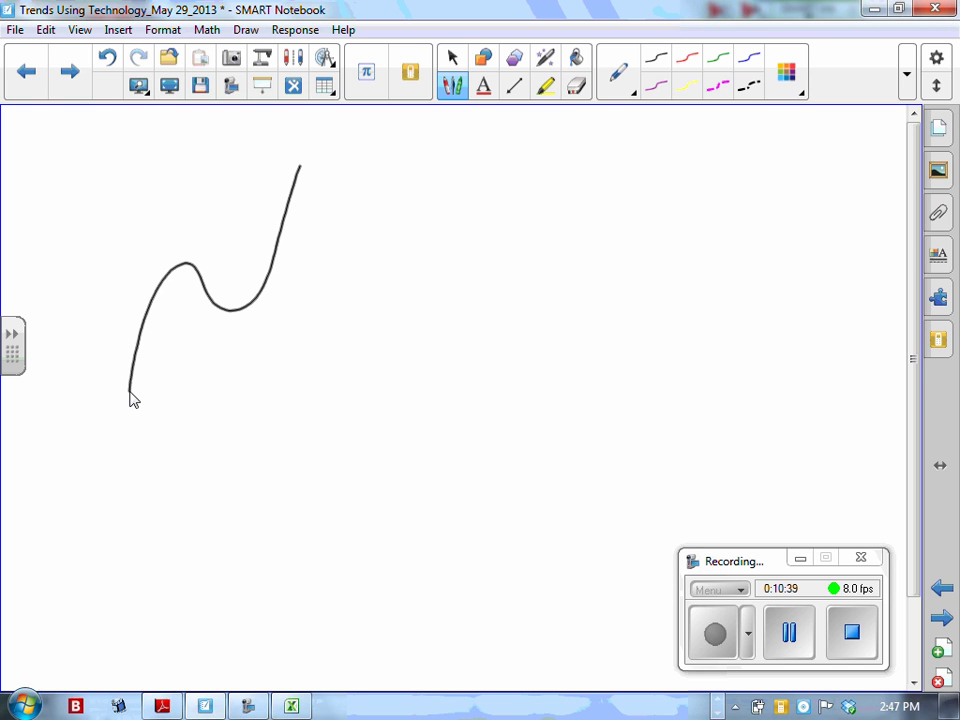
mouse_move(226, 311)
mouse_down()
mouse_move(257, 279)
mouse_move(298, 168)
mouse_up()
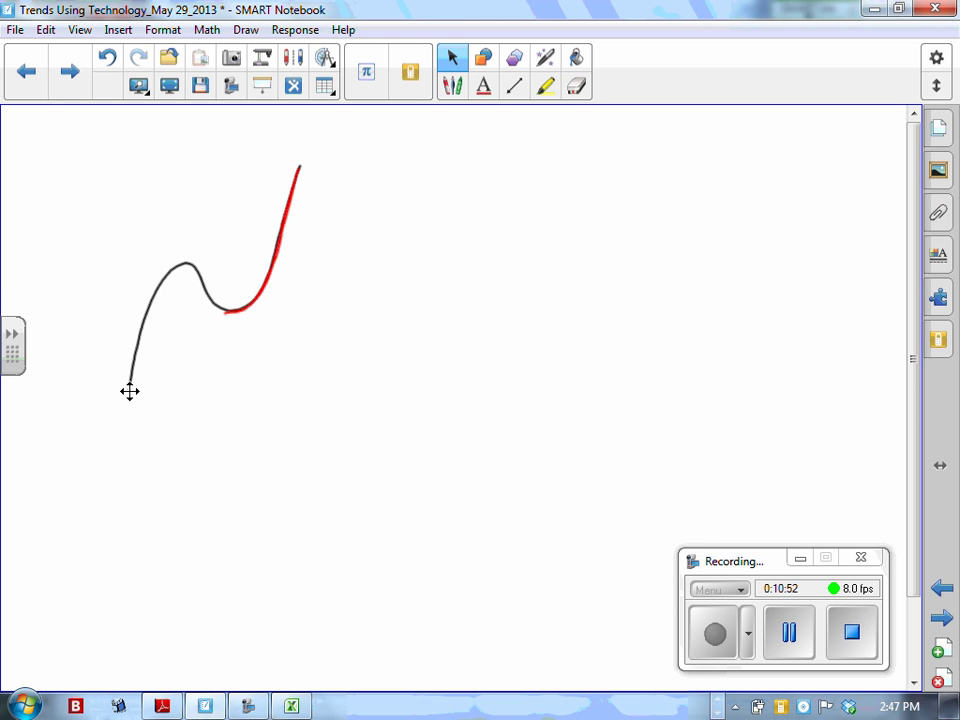
Switch to Excel and delete the cubic trendline from the Population chart.
key(alt+Tab)
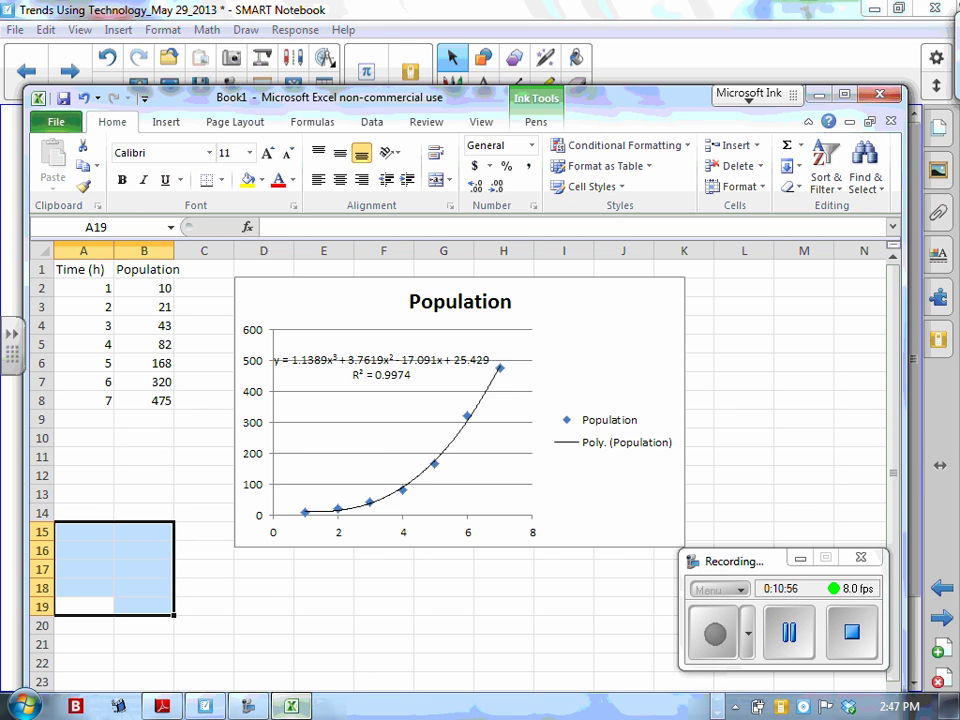
click(440, 465)
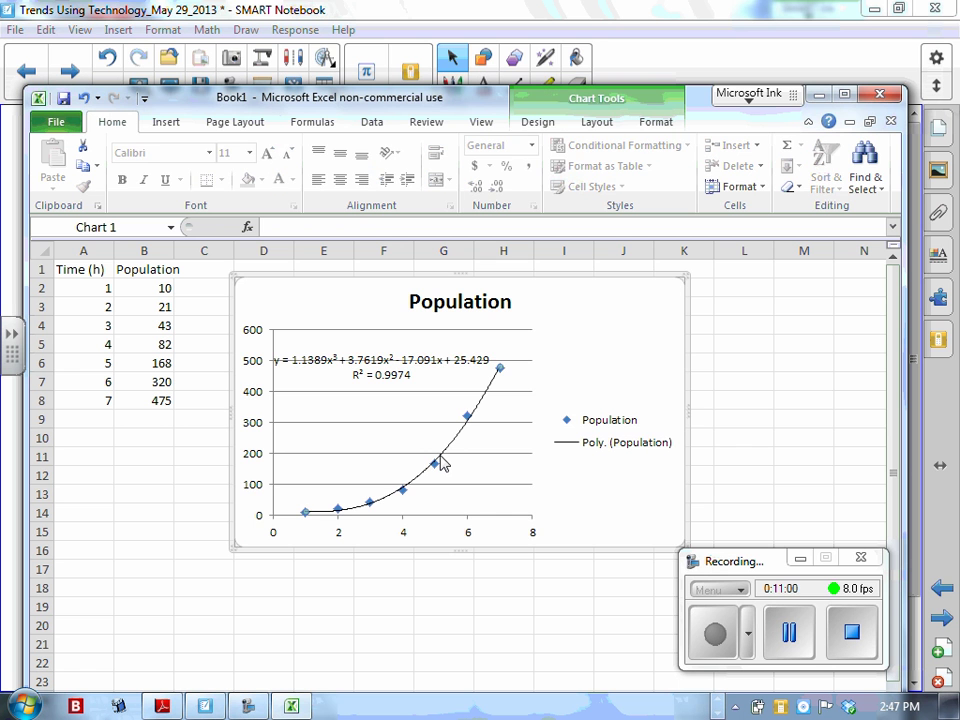
click(440, 462)
key(Delete)
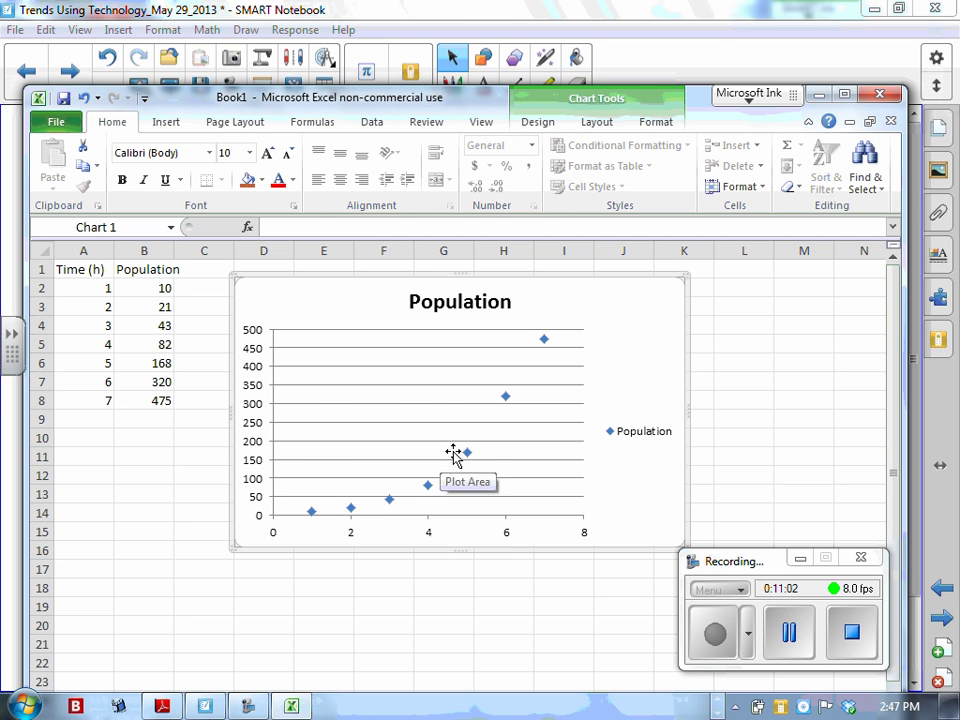
Add an exponential trendline to the Population series, displaying its equation and R-squared value on the chart.
click(469, 457)
right_click(468, 457)
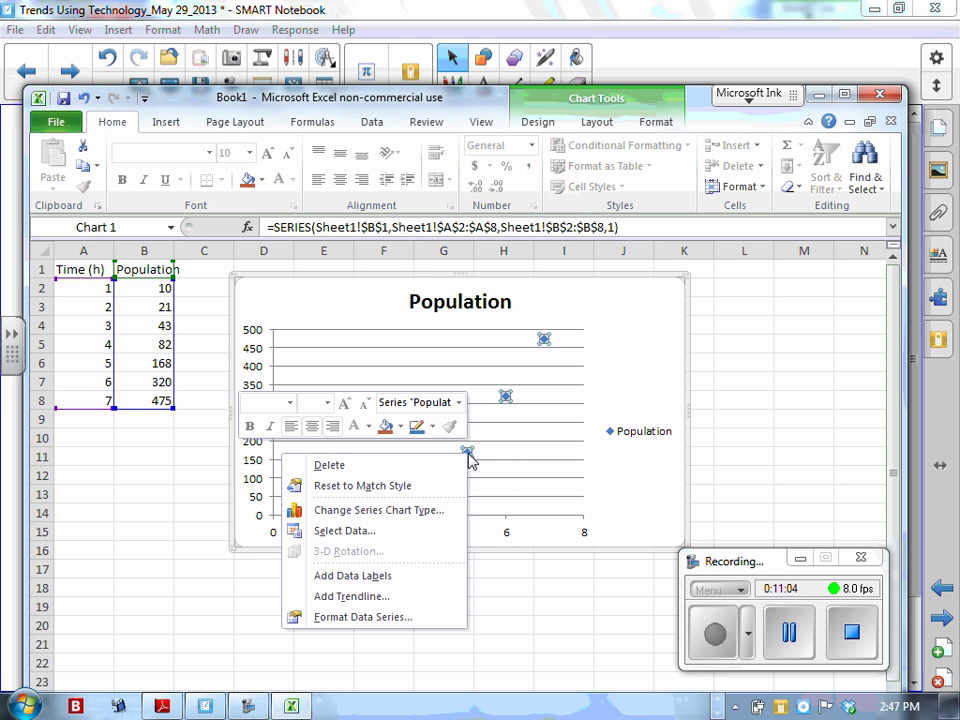
click(383, 603)
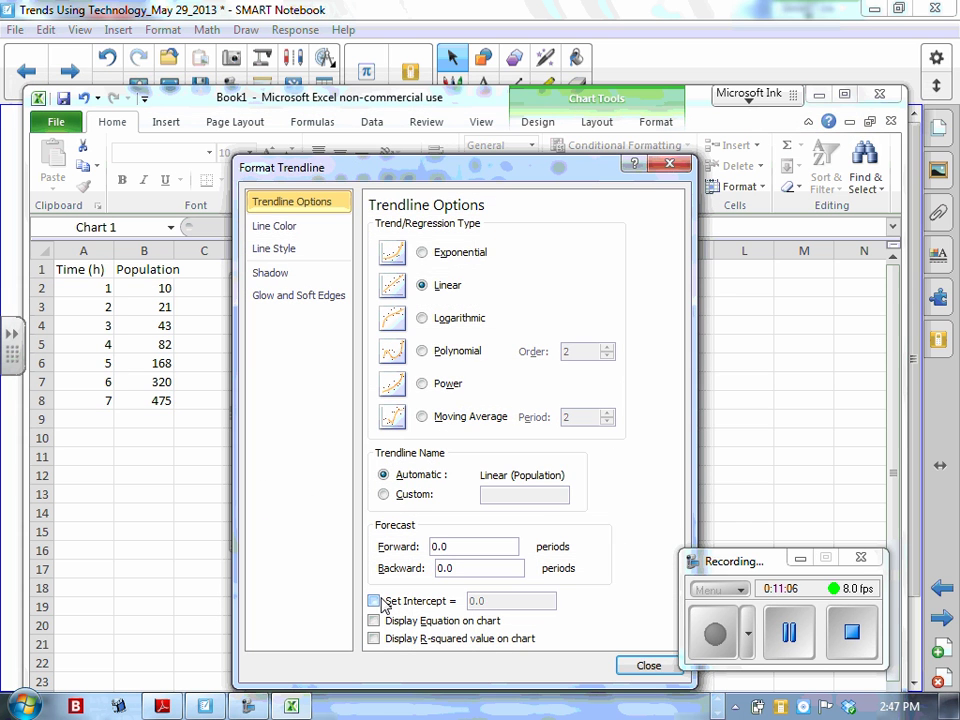
click(421, 253)
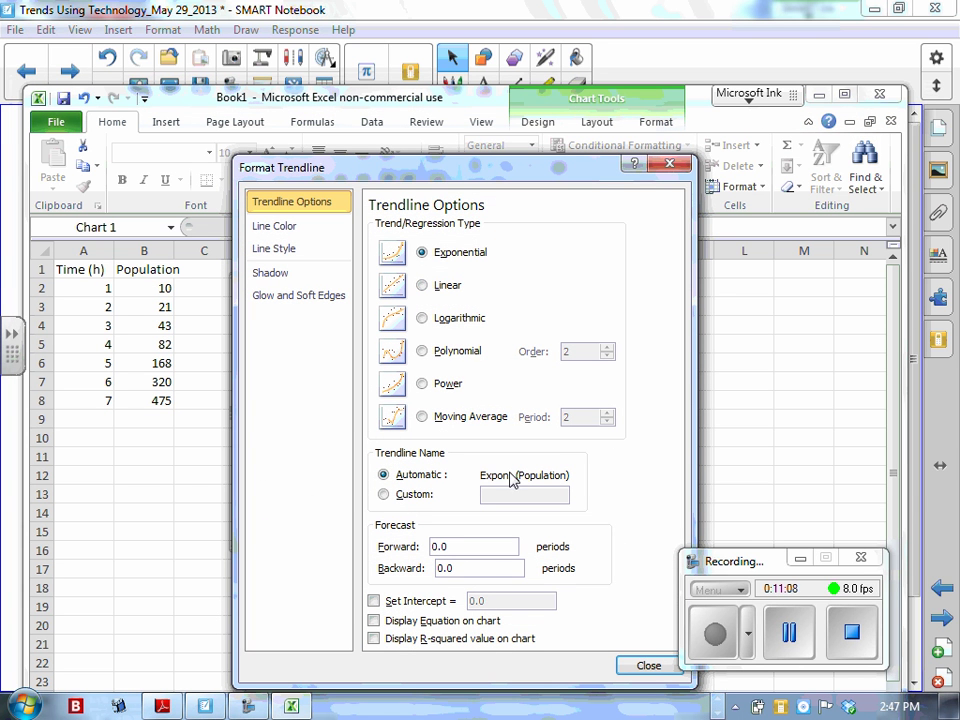
click(378, 621)
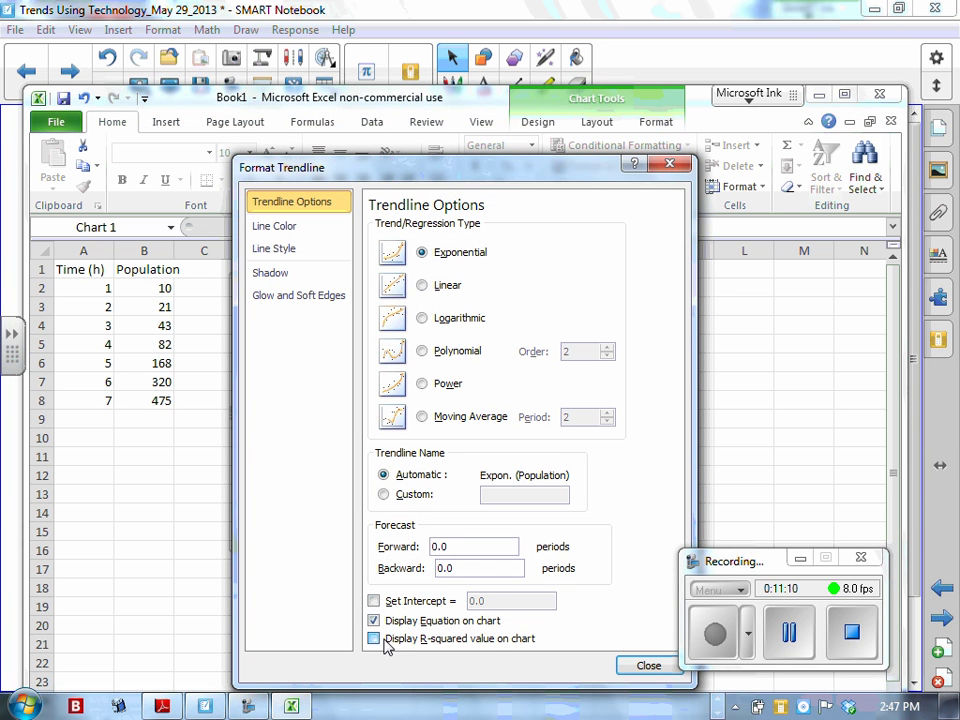
click(375, 638)
click(648, 664)
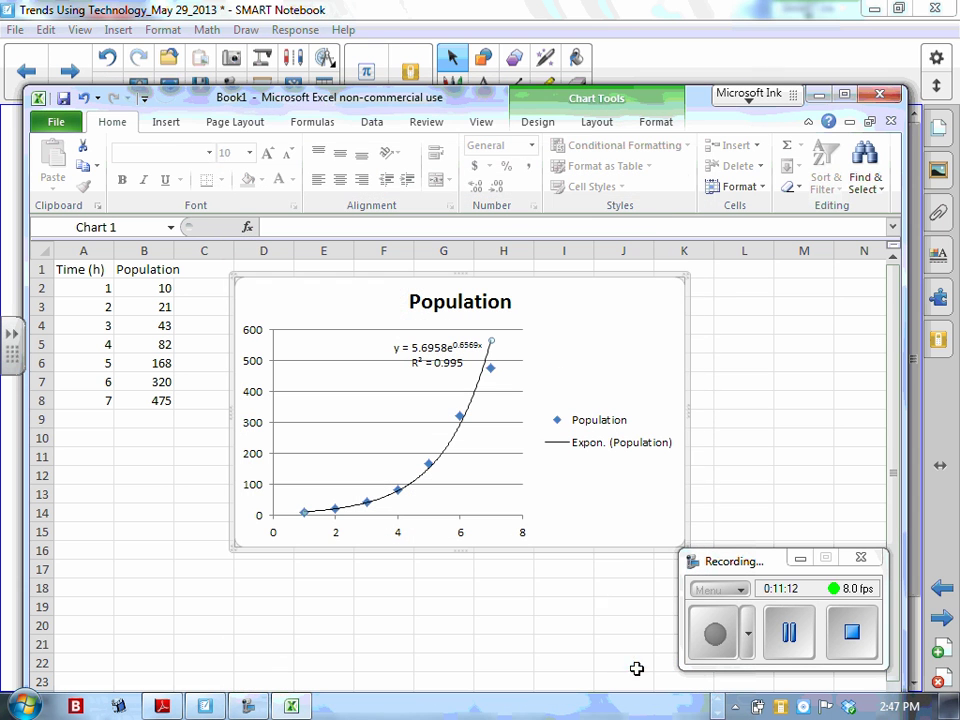
Copy the exponential equation y = 5.6958e^0.6569x from the trendline label, leaving out the R-squared line.
click(436, 355)
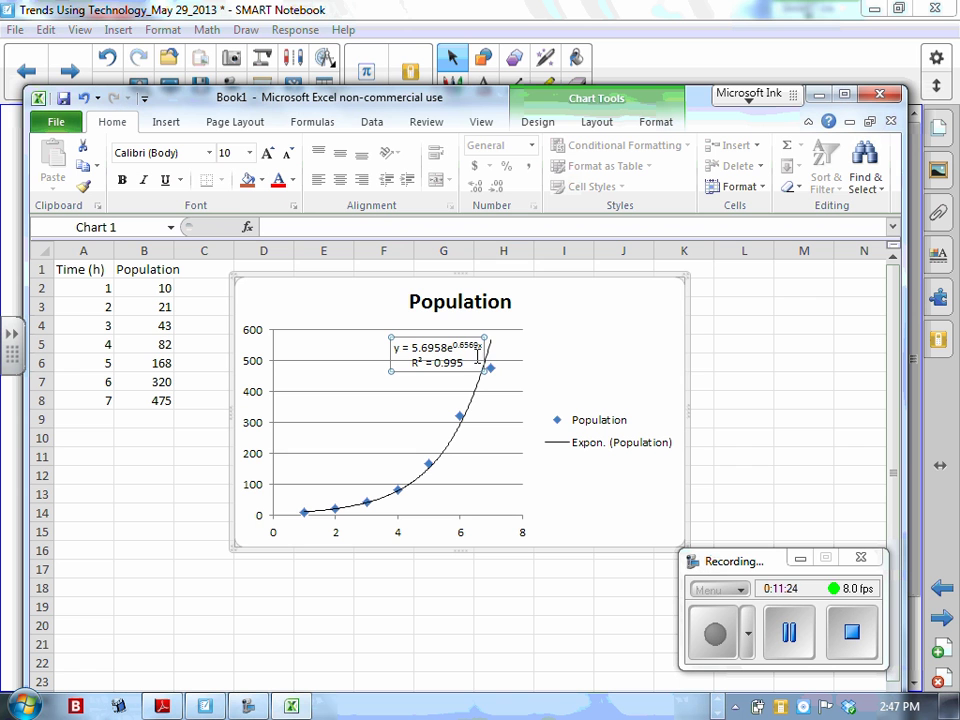
drag(481, 347, 388, 348)
key(ctrl+c)
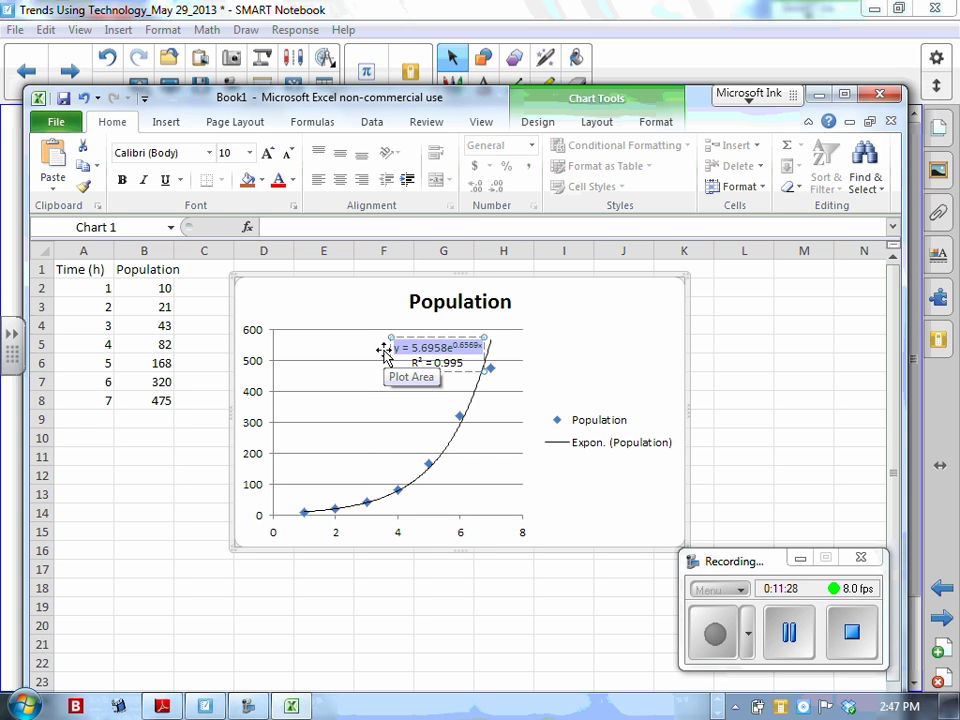
Switch to SMART Notebook, clear the cubic sketch from view, and paste and enlarge the copied equation on the blank page.
click(205, 706)
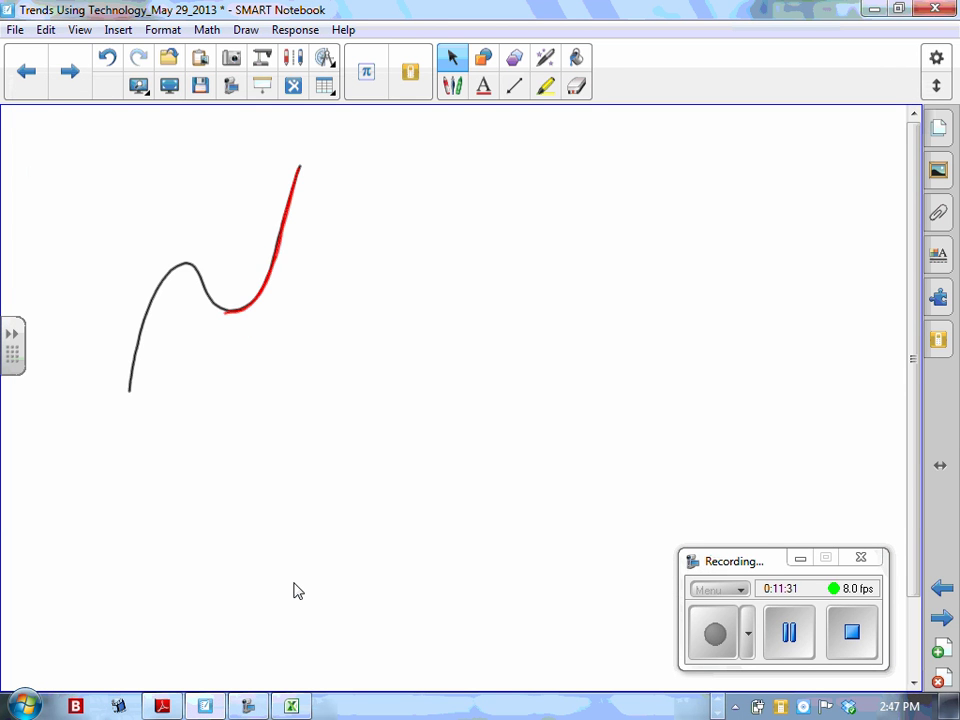
mouse_move(130, 390)
mouse_down()
mouse_move(137, 334)
mouse_move(274, 225)
mouse_move(300, 165)
mouse_up()
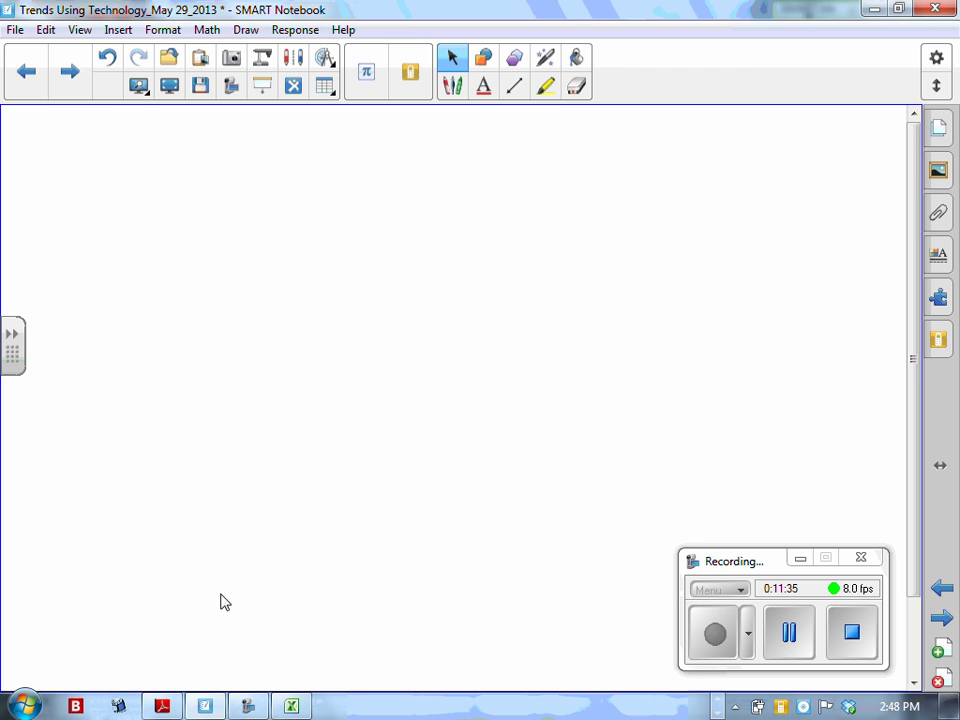
click(200, 57)
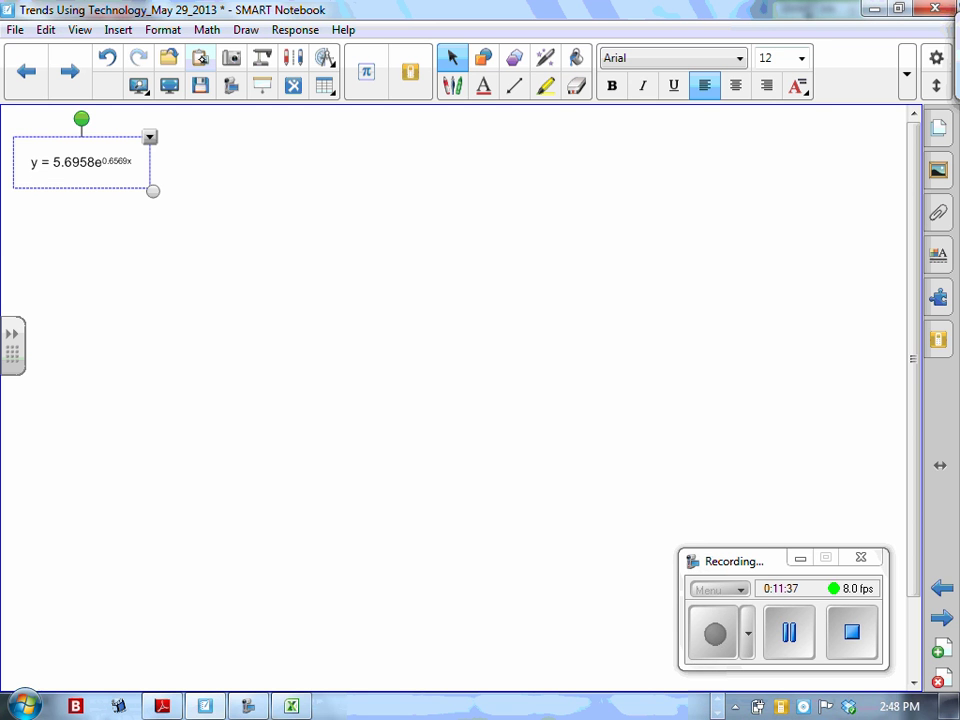
drag(152, 190, 263, 207)
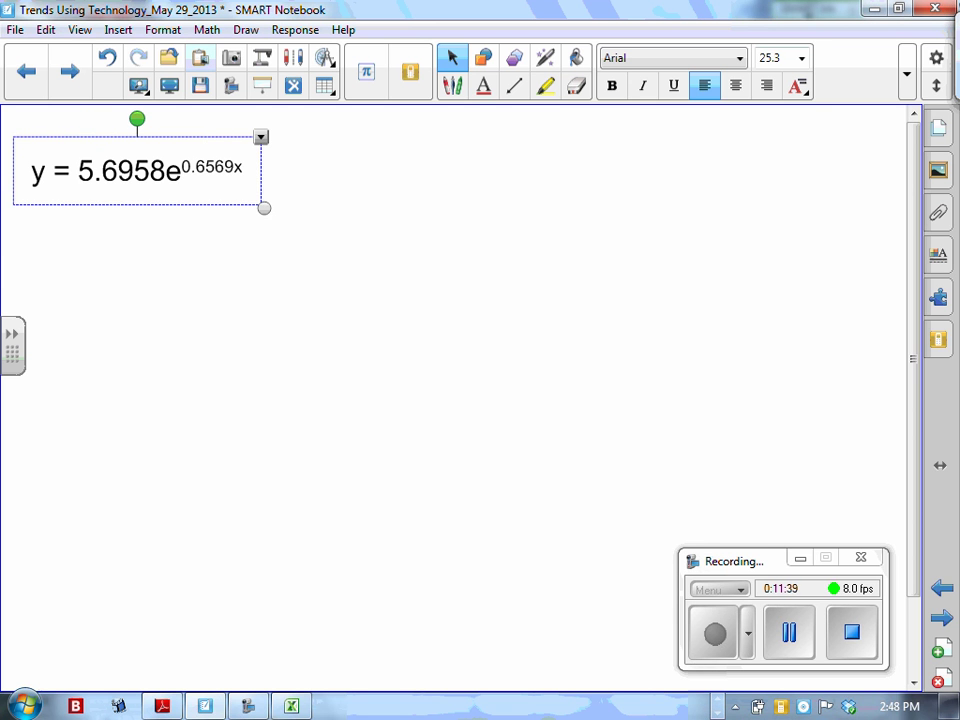
click(263, 230)
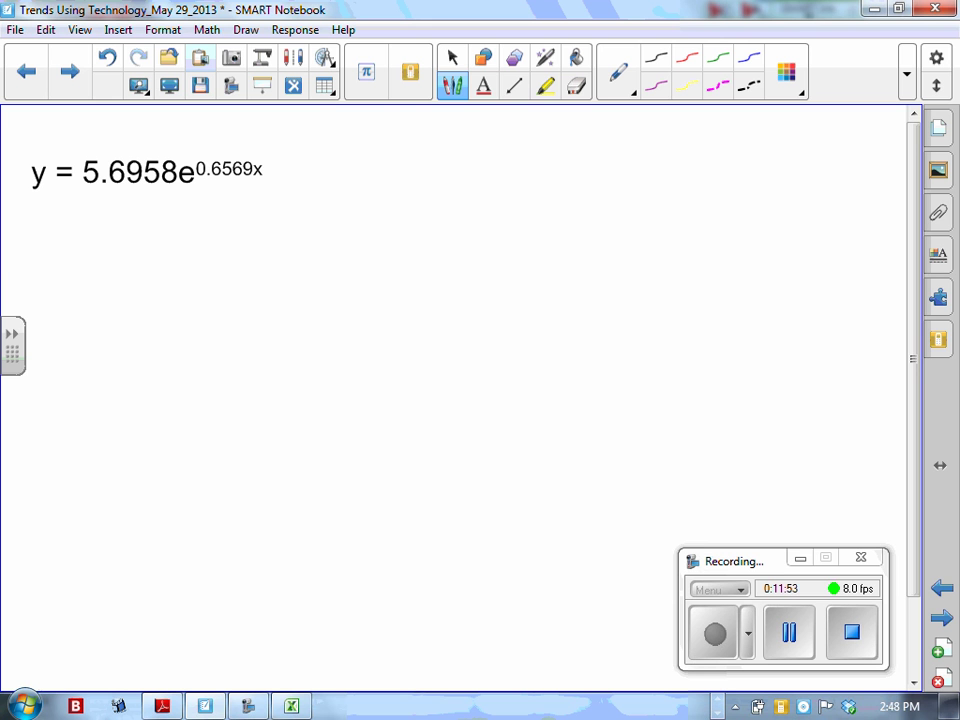
Handwrite "= 5.6958" in red beneath the pasted equation.
drag(55, 244, 73, 243)
drag(56, 250, 74, 250)
mouse_move(108, 232)
mouse_down()
mouse_move(93, 255)
mouse_move(127, 249)
mouse_up()
click(117, 255)
drag(157, 236, 158, 240)
mouse_move(183, 236)
mouse_down()
mouse_move(172, 256)
mouse_move(195, 244)
mouse_up()
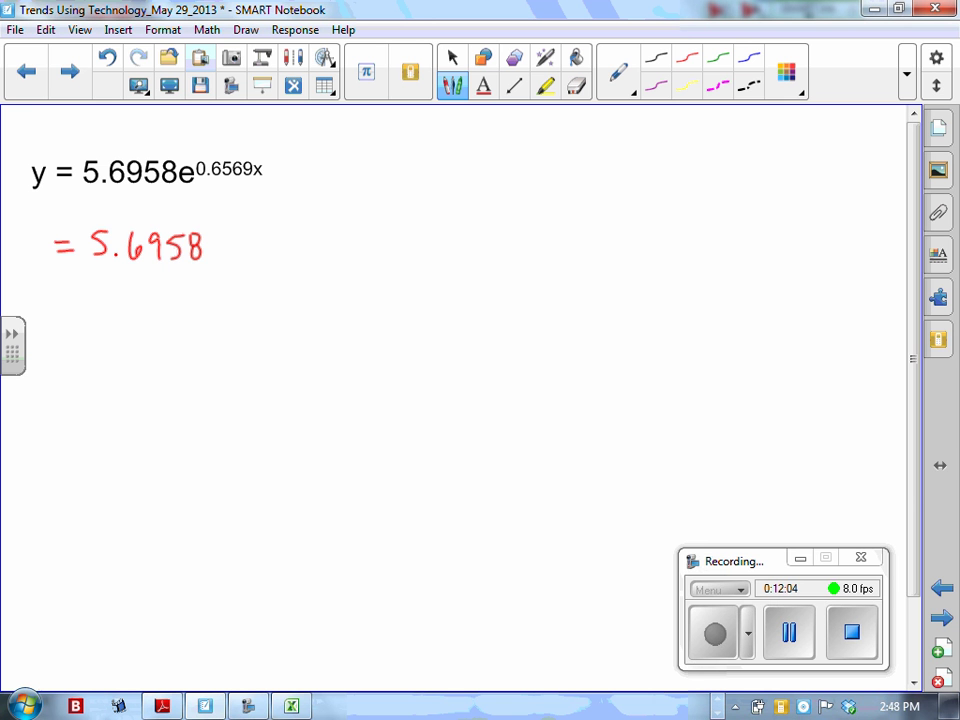
Switch to Excel to examine the exponential curve near the vertical axis, and return to SMART Notebook.
key(alt+Tab)
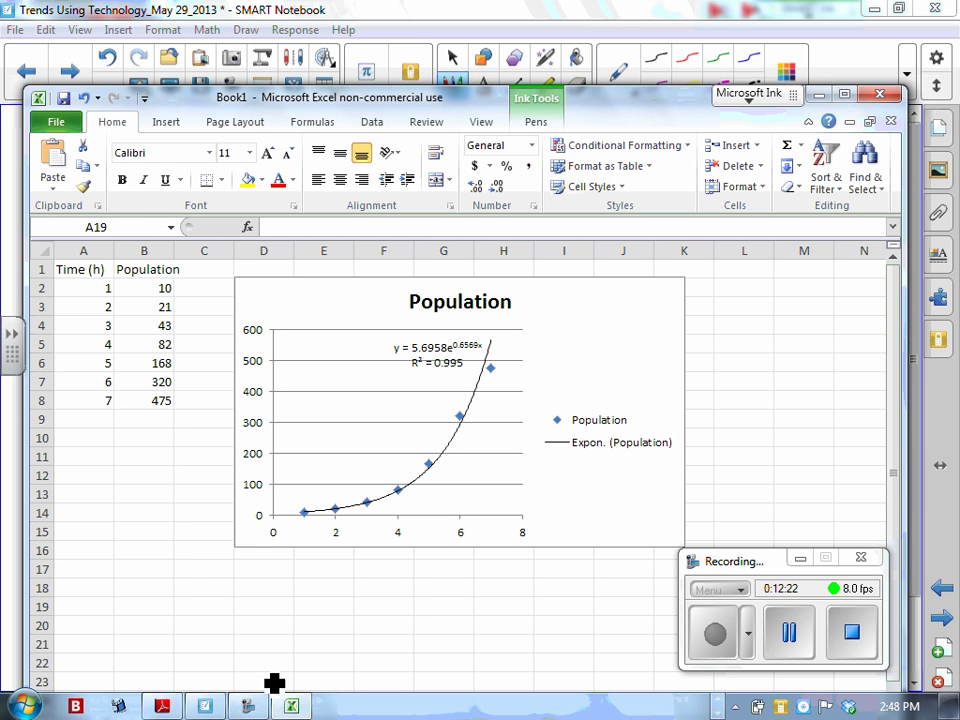
mouse_move(291, 705)
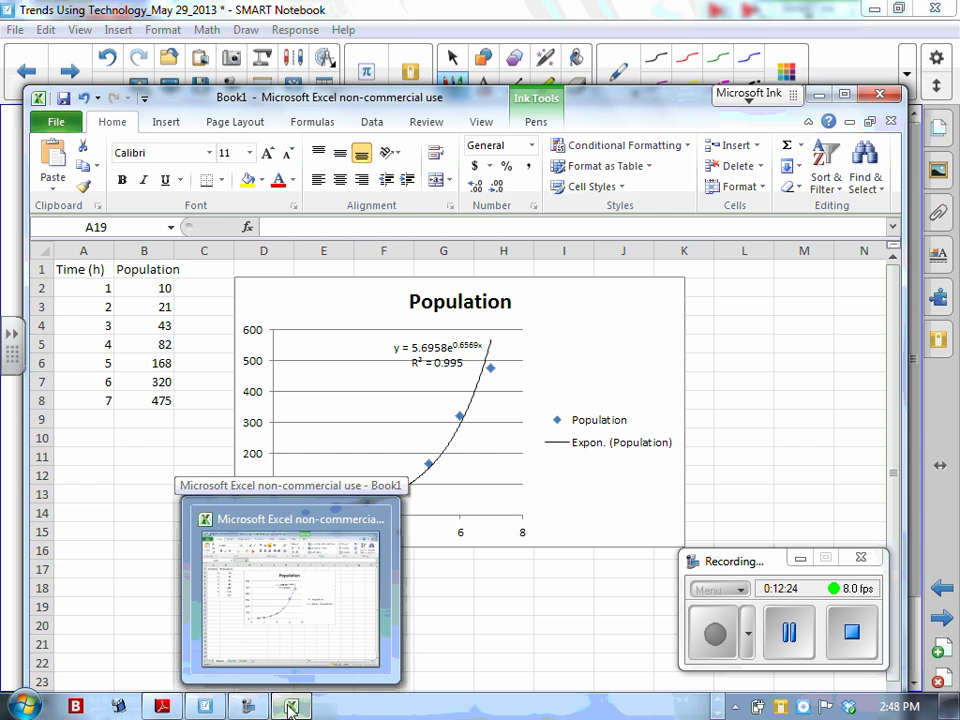
click(222, 709)
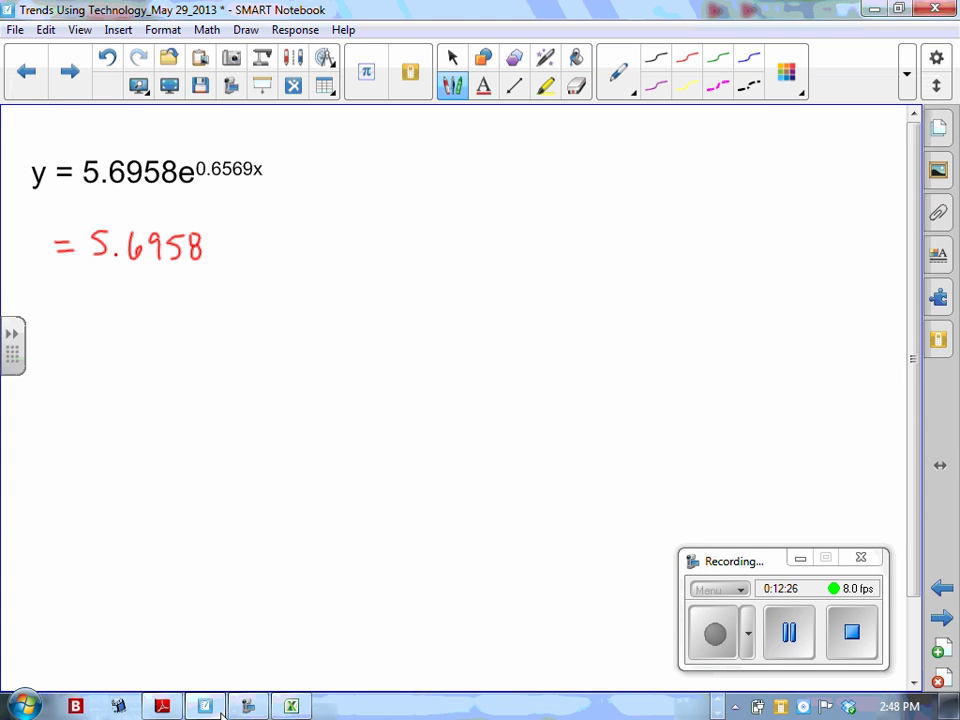
Draw a red arrow pointing up at 5.6958 and label it "y-int.".
drag(141, 281, 141, 318)
click(123, 323)
mouse_move(134, 290)
mouse_down()
mouse_move(148, 289)
mouse_move(133, 360)
mouse_move(148, 330)
mouse_move(175, 336)
mouse_up()
mouse_move(185, 315)
mouse_down()
mouse_move(186, 335)
mouse_move(192, 323)
mouse_up()
click(199, 334)
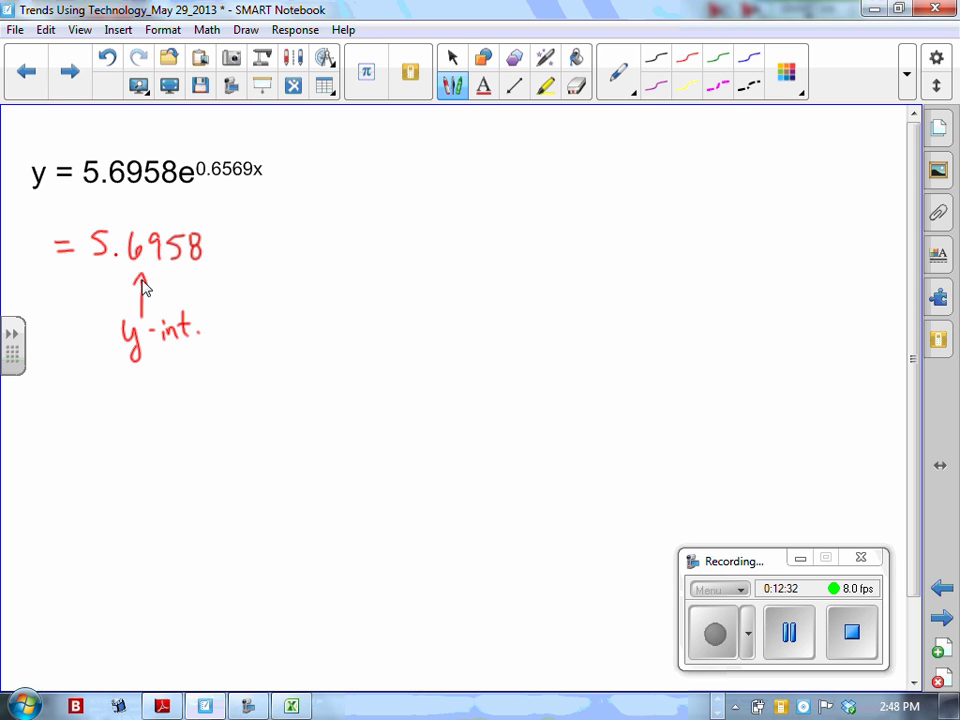
key(Escape)
Handwrite ", e ≐ 2.71" in green beside the pasted equation.
mouse_move(442, 184)
mouse_down()
mouse_move(438, 199)
mouse_move(514, 177)
mouse_move(515, 187)
mouse_up()
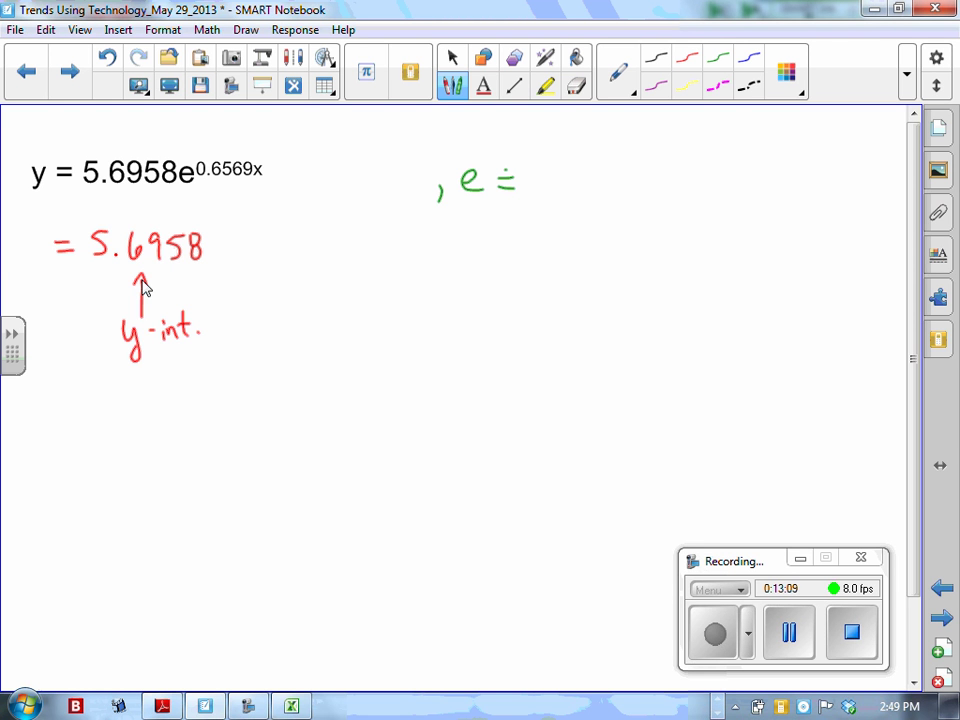
mouse_move(535, 170)
mouse_down()
mouse_move(554, 190)
mouse_move(604, 193)
mouse_up()
click(570, 188)
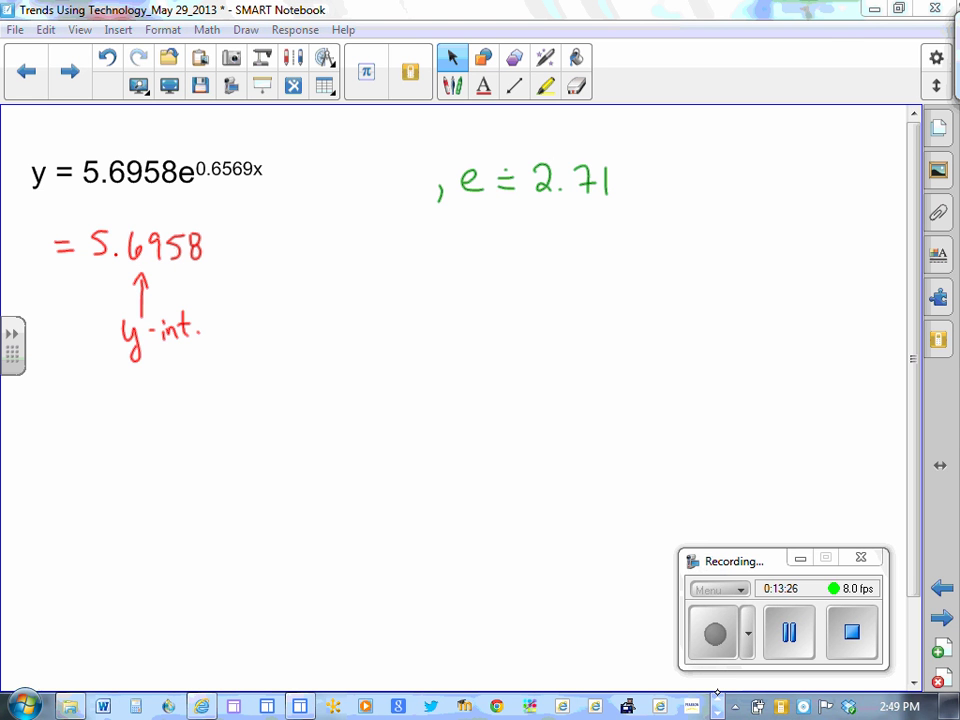
Open the Calculator, show its inverse functions to point out e^x, and minimize it after moving its window.
click(136, 705)
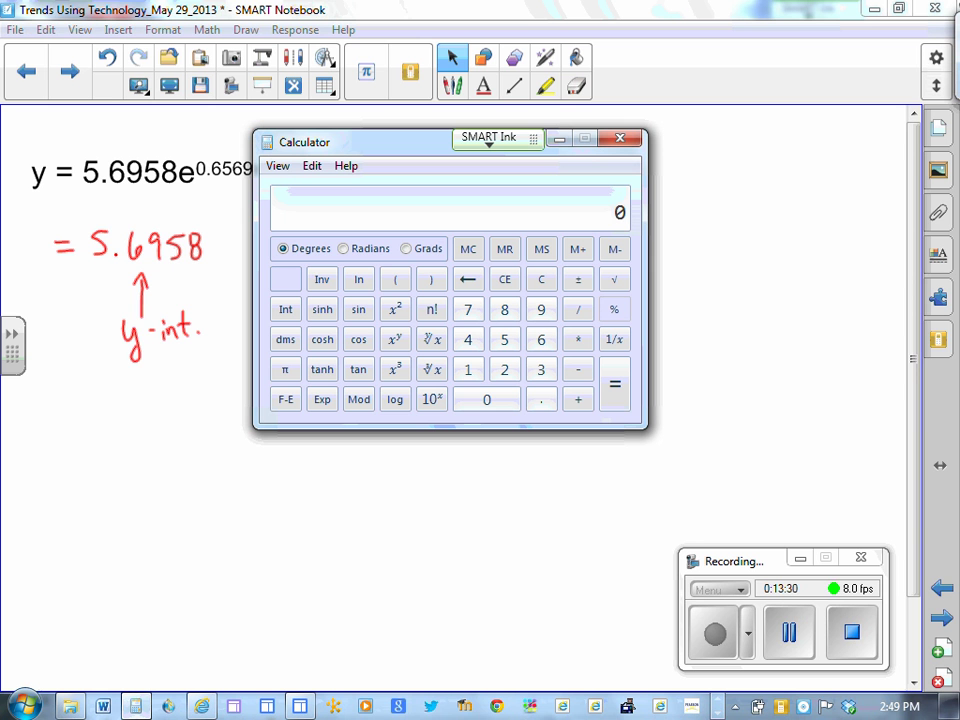
click(320, 279)
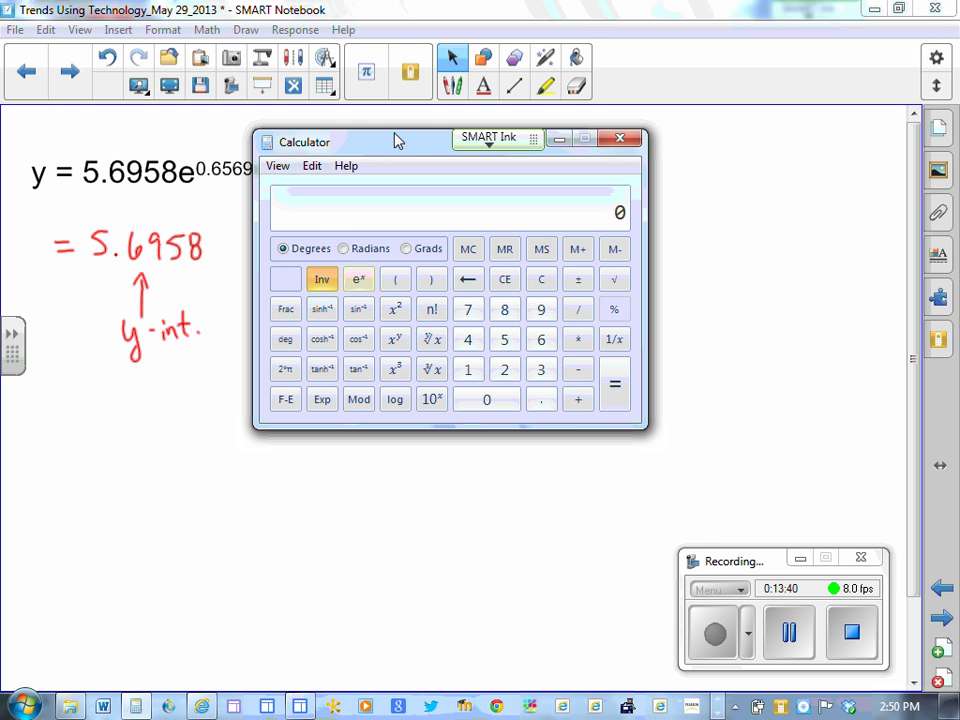
drag(397, 139, 512, 258)
click(672, 256)
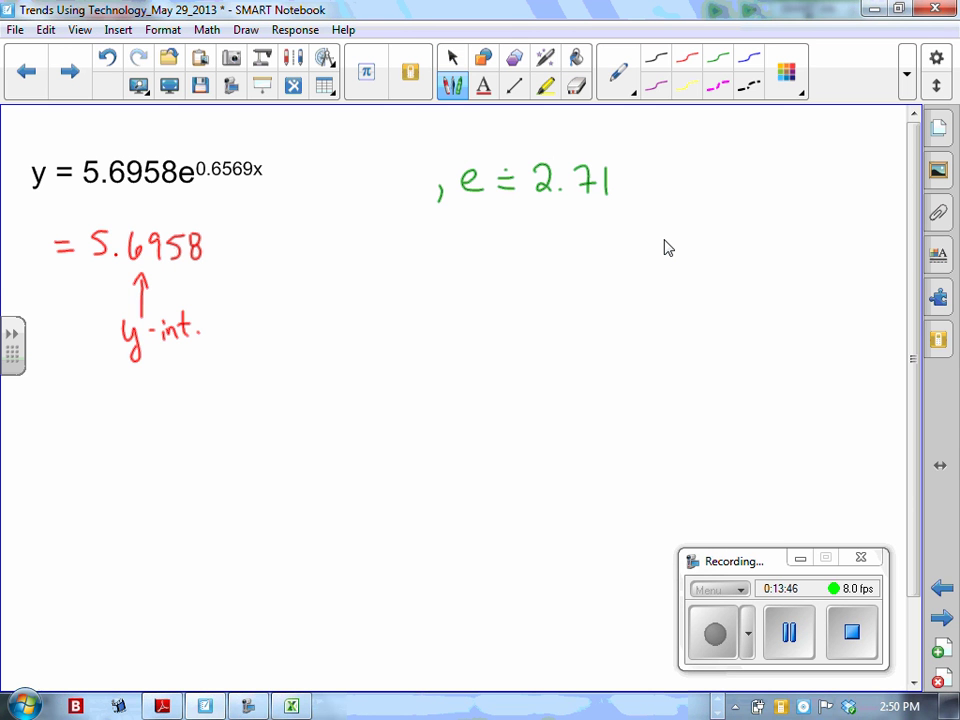
Write "(2.71)" in green after 5.6958 and dot the equals sign to mark it as approximate.
drag(221, 236, 217, 259)
mouse_move(237, 244)
mouse_down()
mouse_move(248, 242)
mouse_move(257, 260)
mouse_move(303, 258)
mouse_move(314, 270)
mouse_up()
click(62, 231)
click(266, 256)
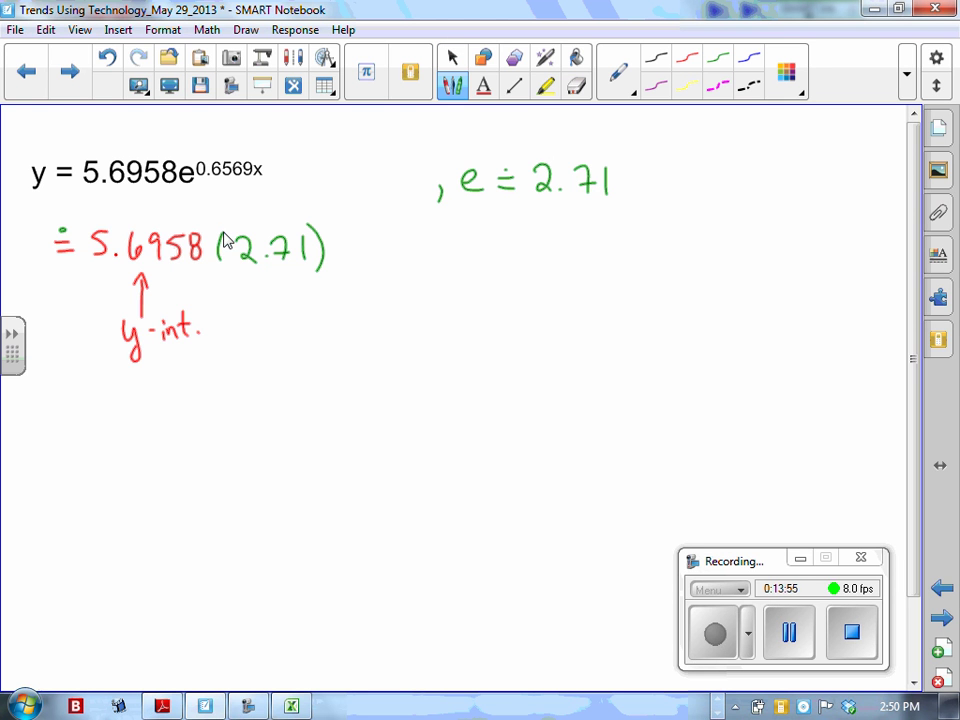
Underline the pasted equation's exponent in blue and write 0.6569x as the exponent of (2.71).
drag(197, 181, 270, 178)
mouse_move(331, 217)
mouse_down()
mouse_move(324, 228)
mouse_move(331, 217)
mouse_move(432, 228)
mouse_move(422, 234)
mouse_up()
click(340, 228)
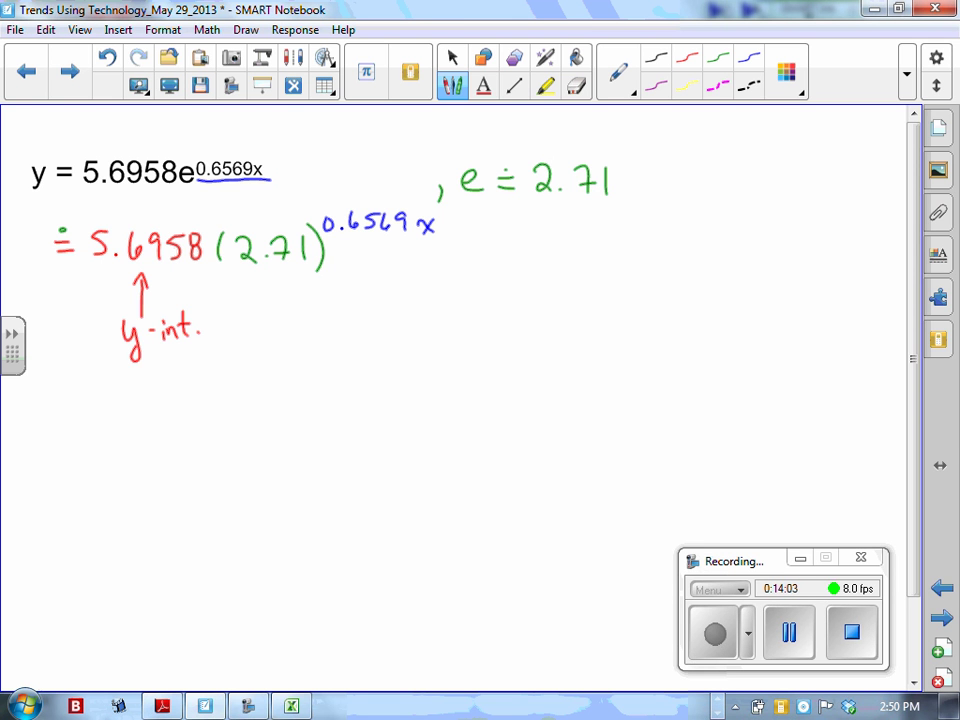
click(452, 57)
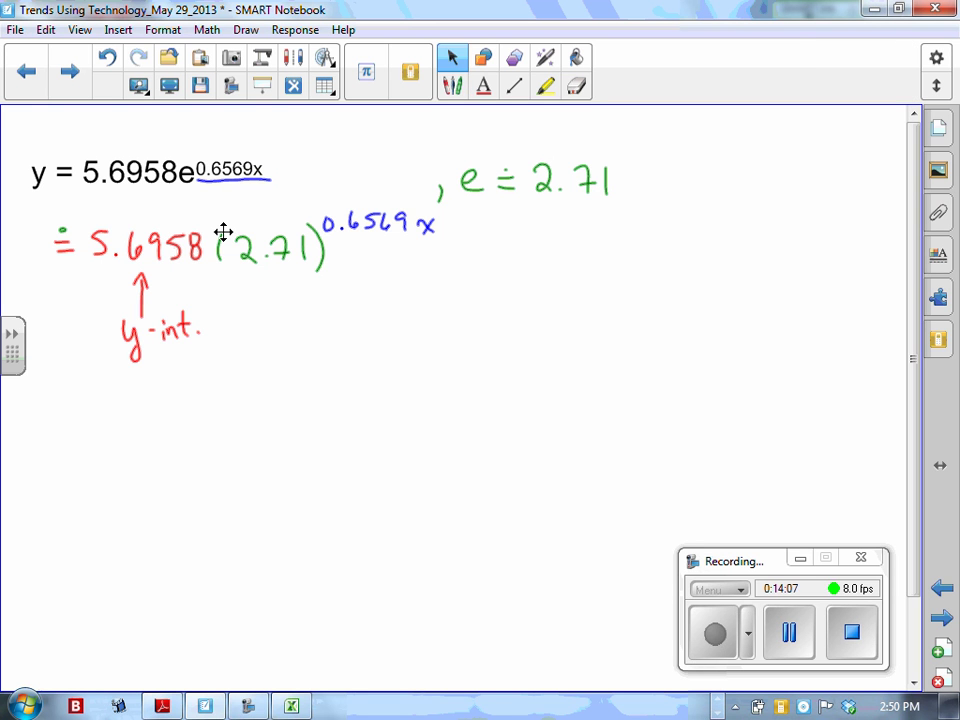
Circle (2.71)^0.6569 in black and label it with an arrow as "Growth or decay factor.".
mouse_move(261, 274)
mouse_down()
mouse_move(316, 274)
mouse_move(212, 242)
mouse_move(265, 206)
mouse_move(390, 203)
mouse_move(418, 232)
mouse_move(318, 270)
mouse_up()
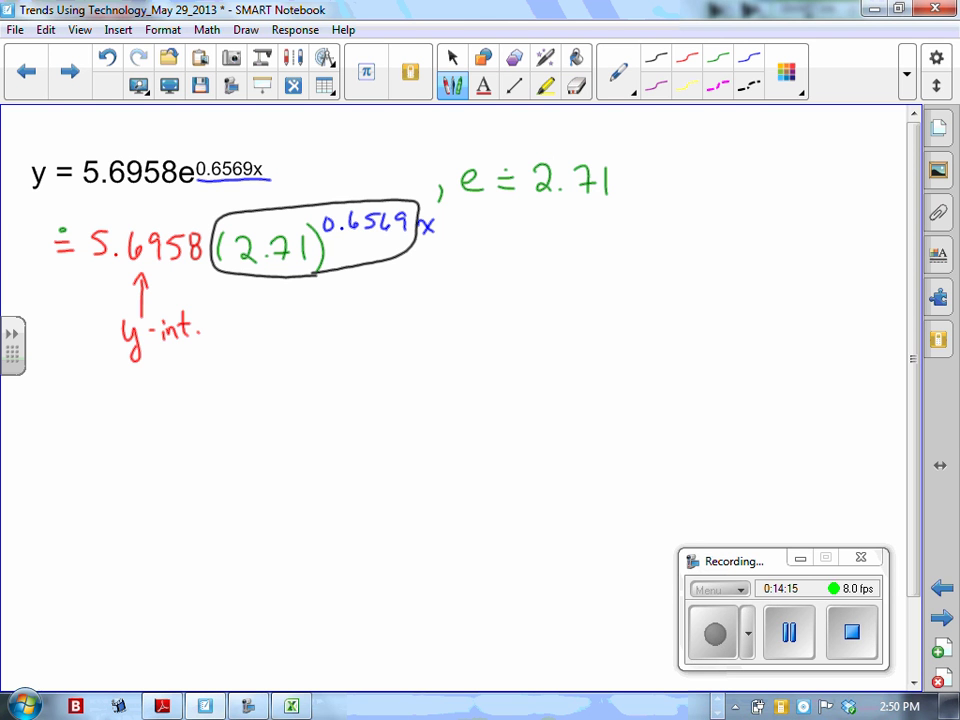
mouse_move(385, 368)
mouse_down()
mouse_move(352, 272)
mouse_move(363, 283)
mouse_move(381, 404)
mouse_move(422, 384)
mouse_move(444, 358)
mouse_move(470, 380)
mouse_move(580, 368)
mouse_move(590, 402)
mouse_move(618, 362)
mouse_move(672, 340)
mouse_move(712, 344)
mouse_up()
click(724, 352)
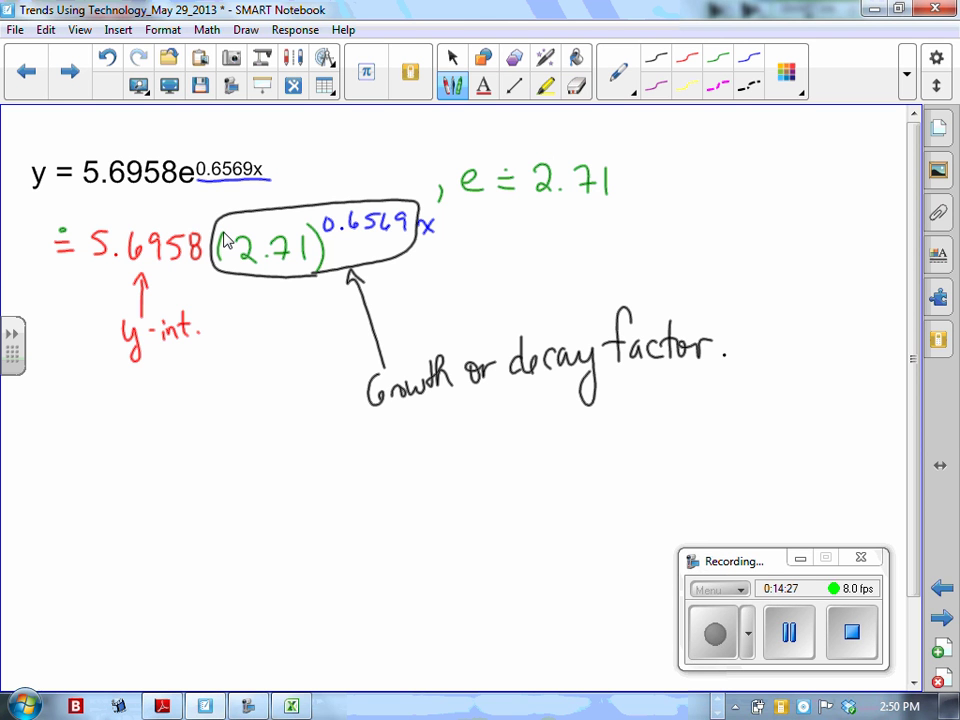
Draw arrows down from "Growth" and "decay", and write the conditions b > 1 and 0 < b < 1 beneath them.
drag(400, 404, 400, 462)
drag(393, 447, 406, 447)
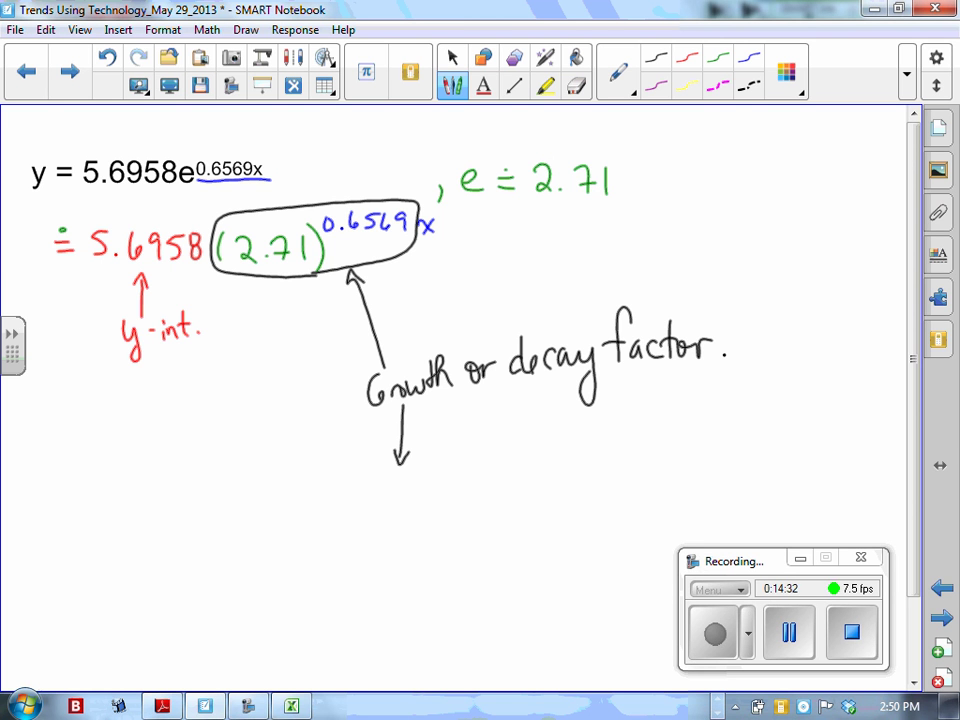
mouse_move(381, 478)
mouse_down()
mouse_move(382, 504)
mouse_move(412, 510)
mouse_up()
mouse_move(579, 391)
mouse_down()
mouse_move(584, 453)
mouse_move(596, 438)
mouse_move(568, 476)
mouse_move(598, 491)
mouse_up()
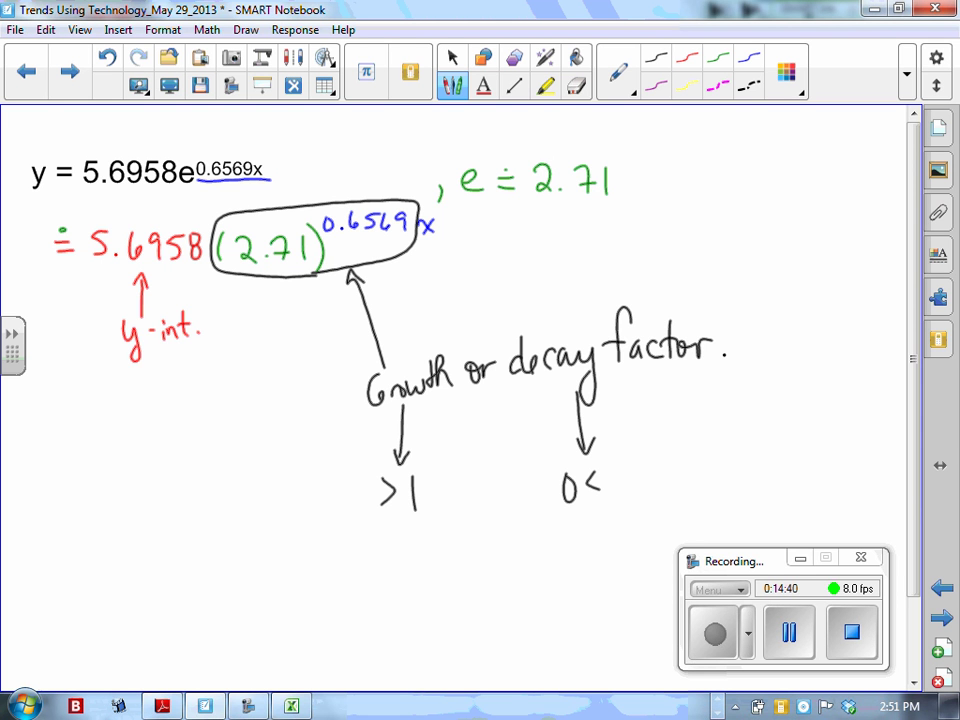
drag(674, 450, 687, 476)
drag(617, 458, 619, 486)
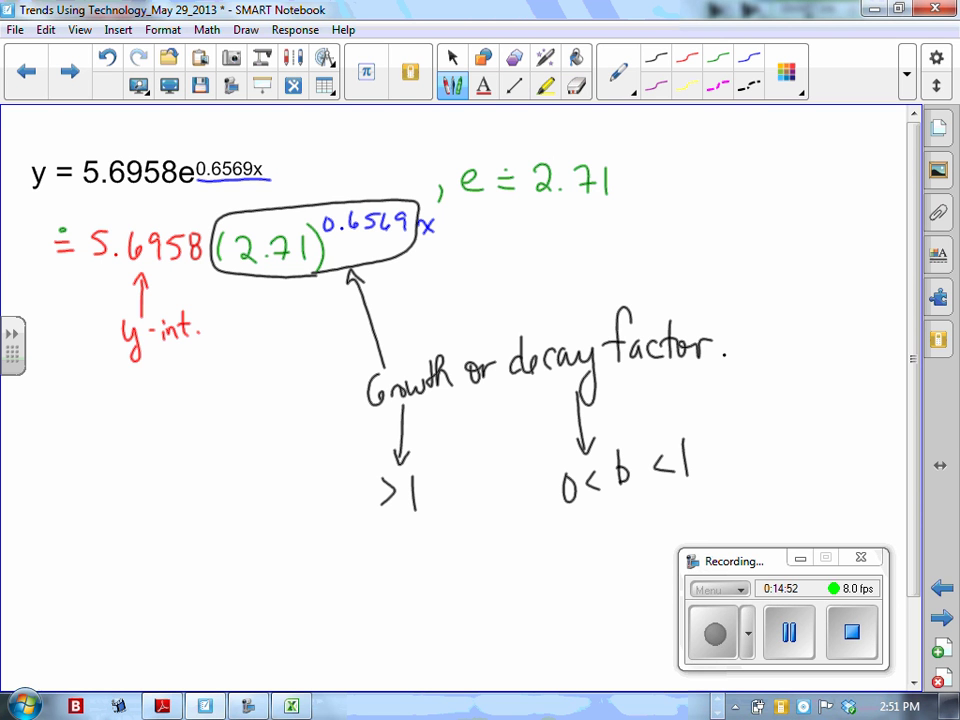
drag(345, 468, 346, 510)
key(Escape)
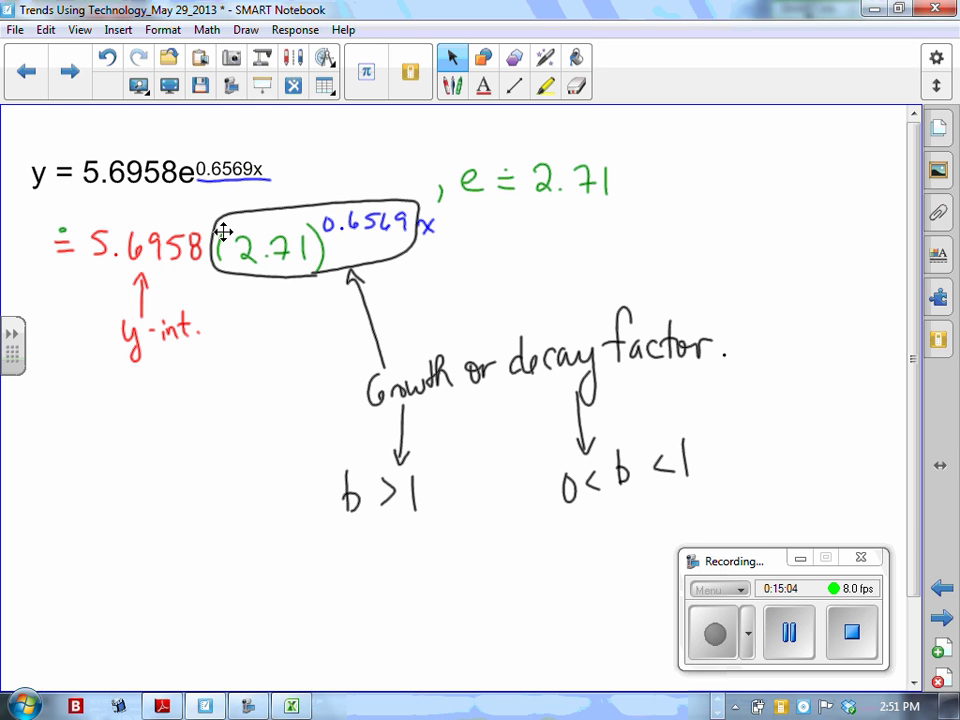
Switch to Calculator to evaluate the growth factor.
key(alt+Tab)
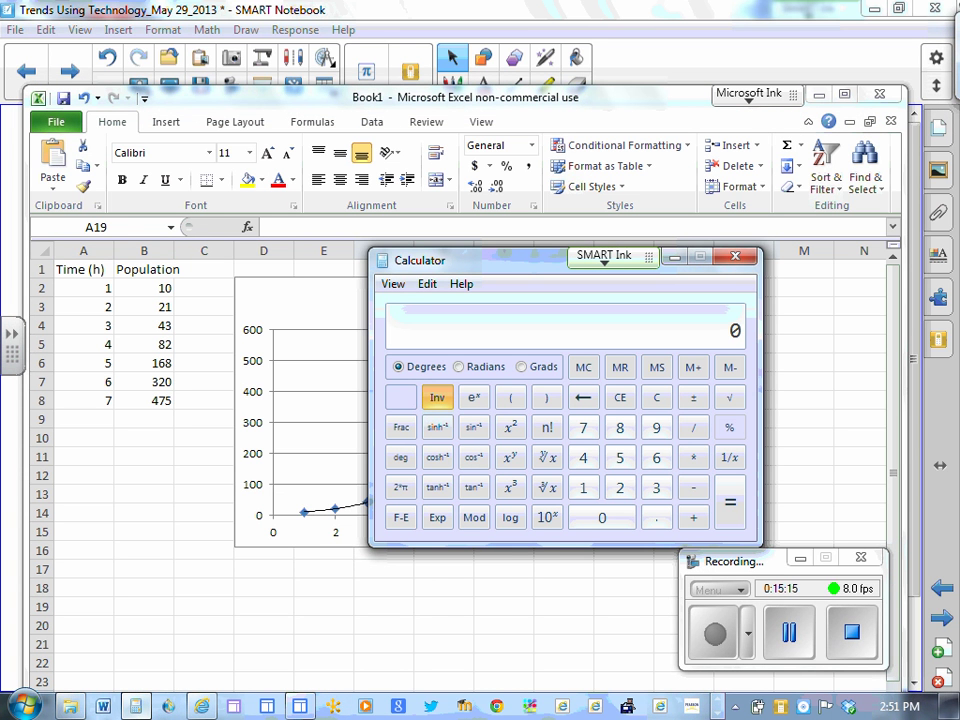
click(619, 487)
click(656, 517)
click(583, 427)
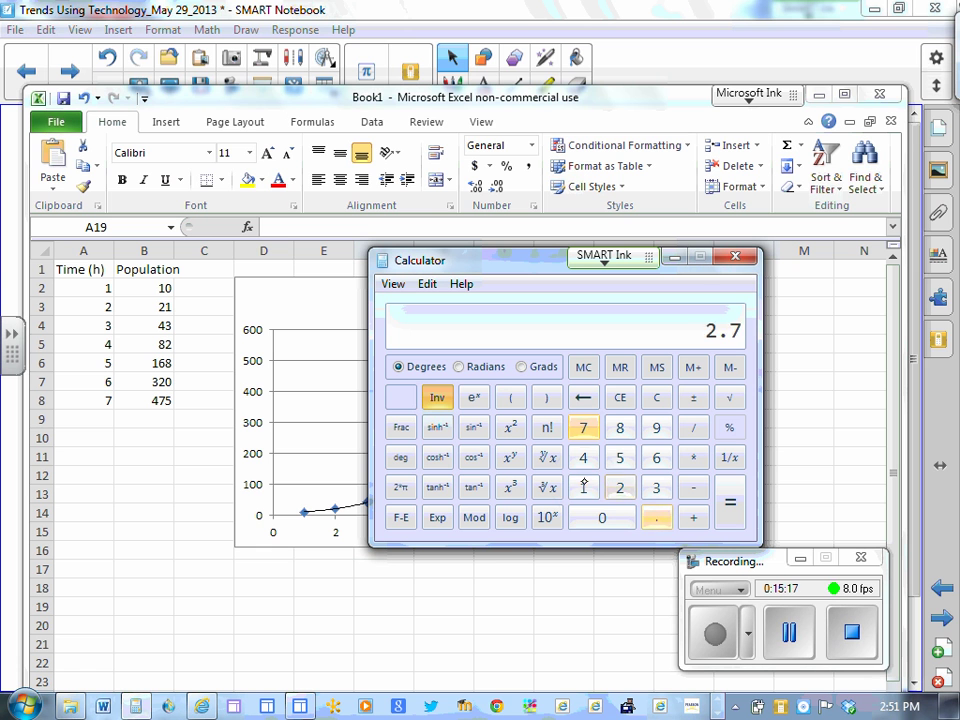
click(583, 487)
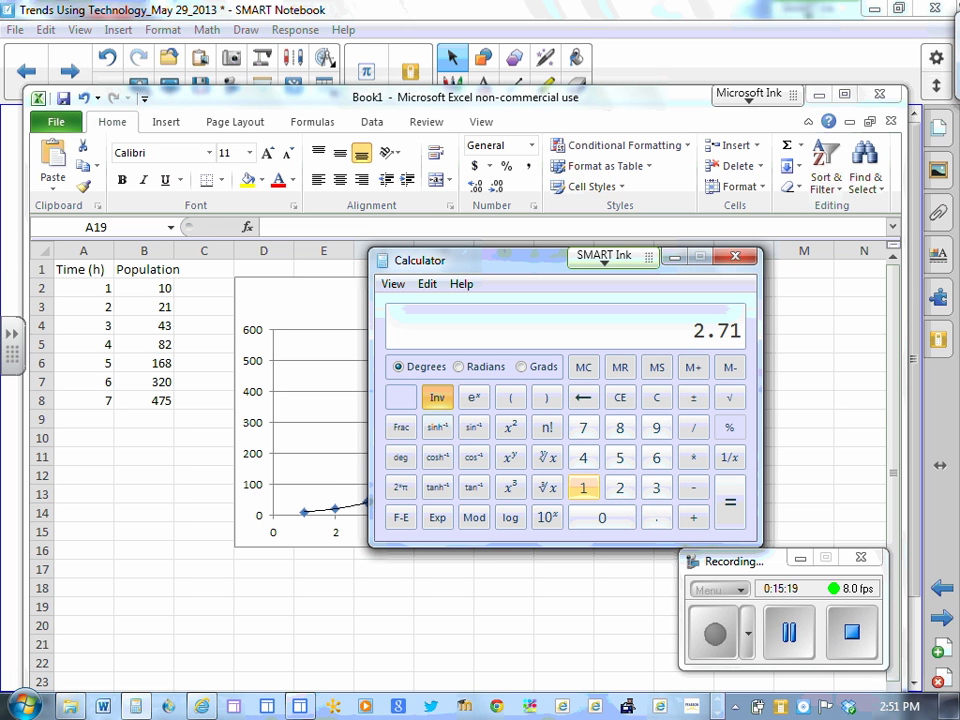
click(656, 397)
click(437, 397)
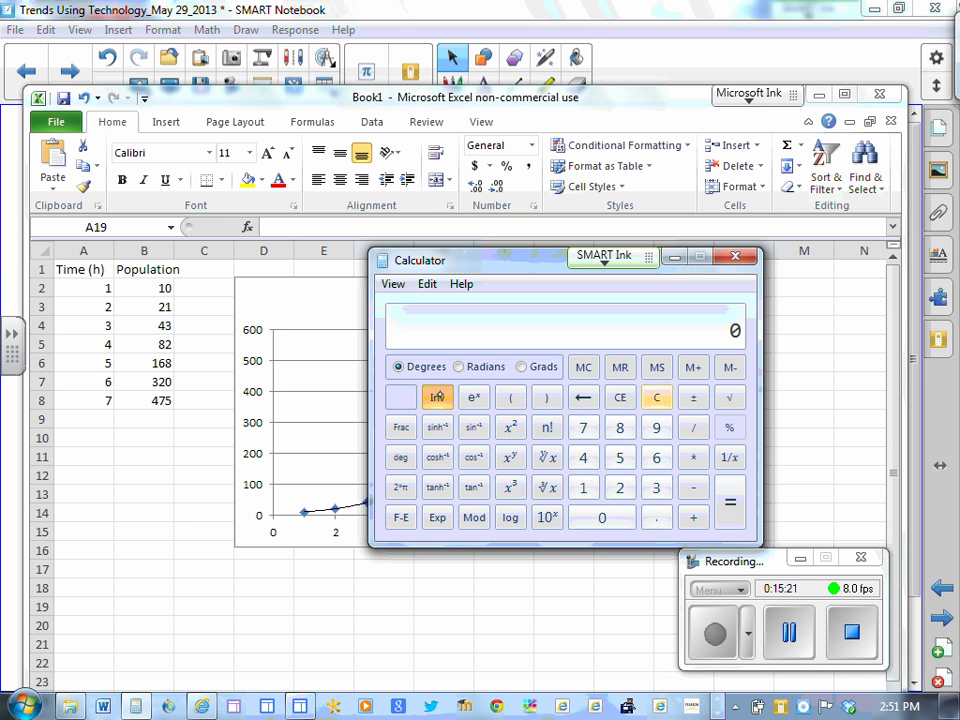
click(474, 397)
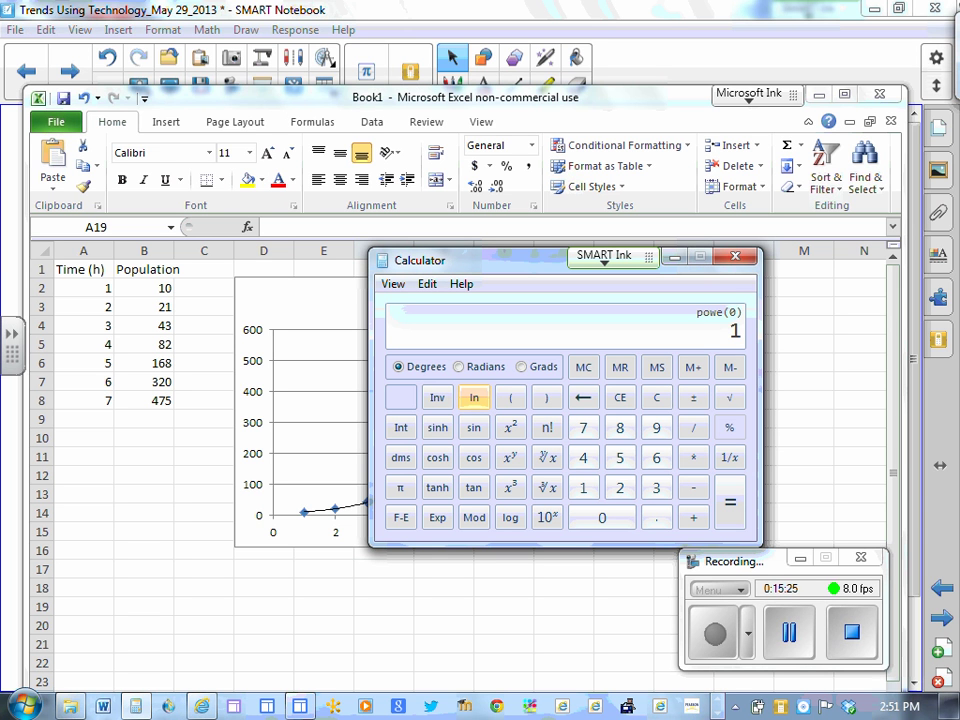
click(656, 397)
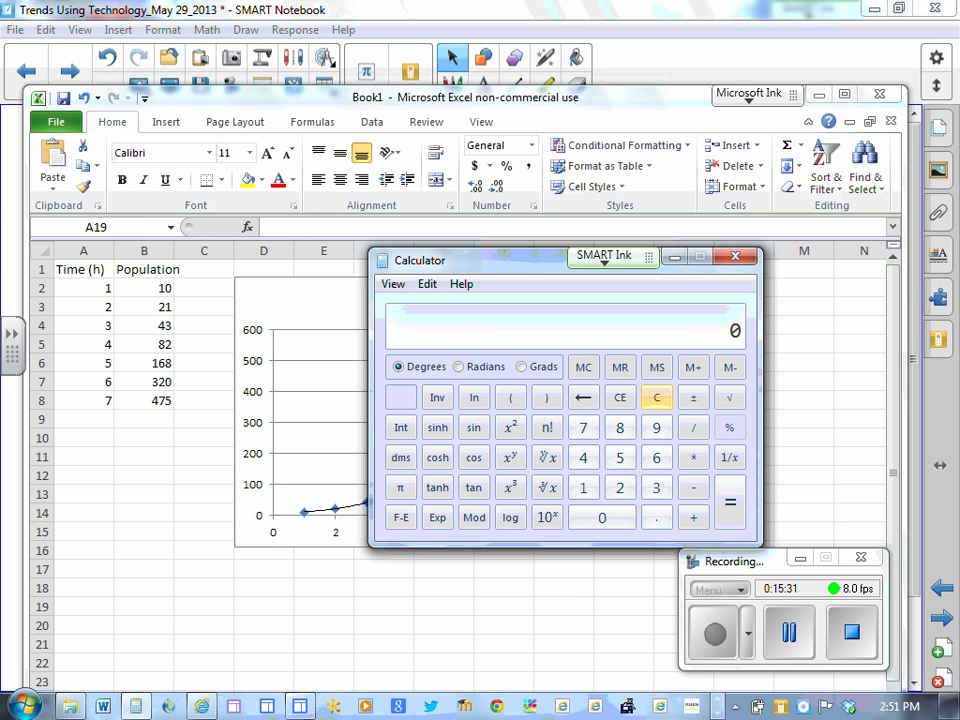
Move the Excel window clear of the handwritten equation, and evaluate e^0.6569 in Calculator before closing it.
click(735, 256)
mouse_move(620, 102)
mouse_down()
mouse_move(496, 211)
mouse_move(458, 444)
mouse_move(512, 374)
mouse_move(579, 244)
mouse_move(600, 267)
mouse_move(548, 596)
mouse_move(551, 588)
mouse_up()
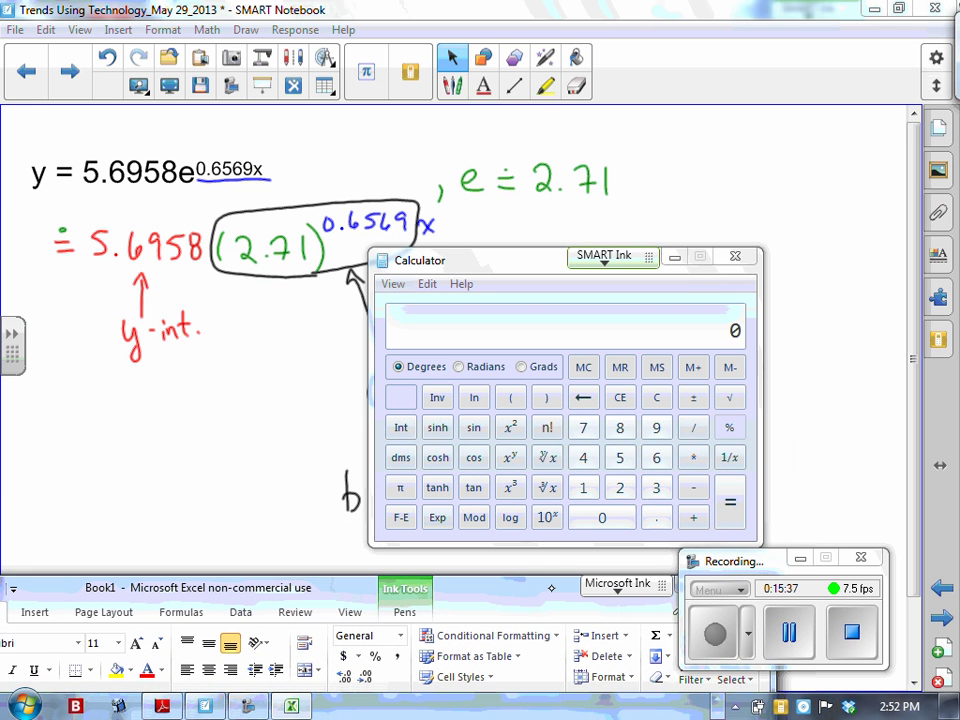
click(655, 517)
click(656, 457)
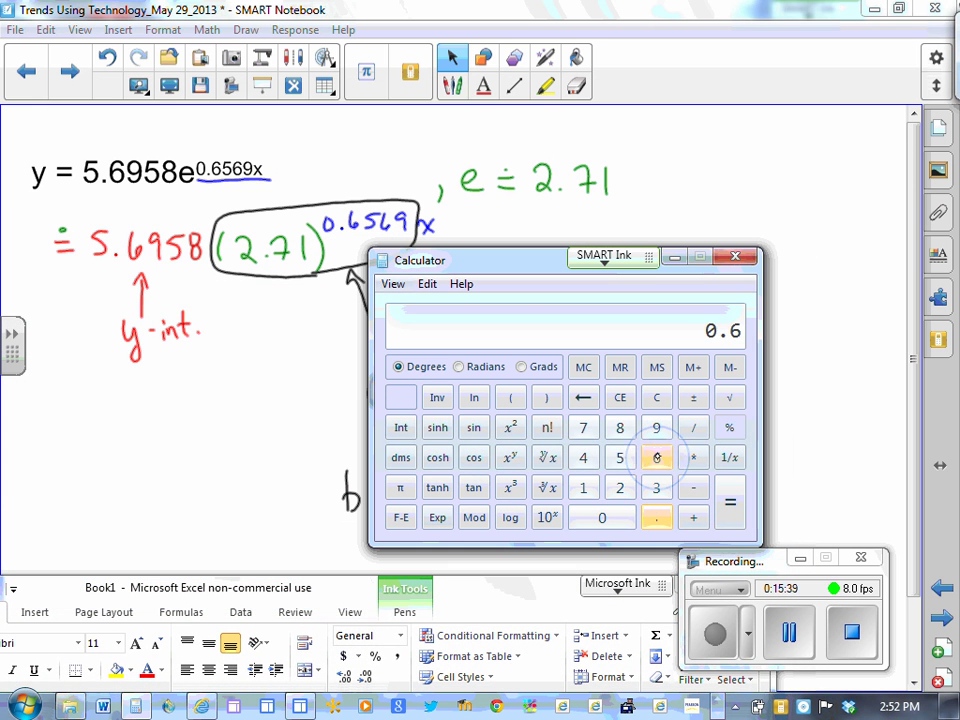
click(619, 457)
click(656, 457)
click(656, 427)
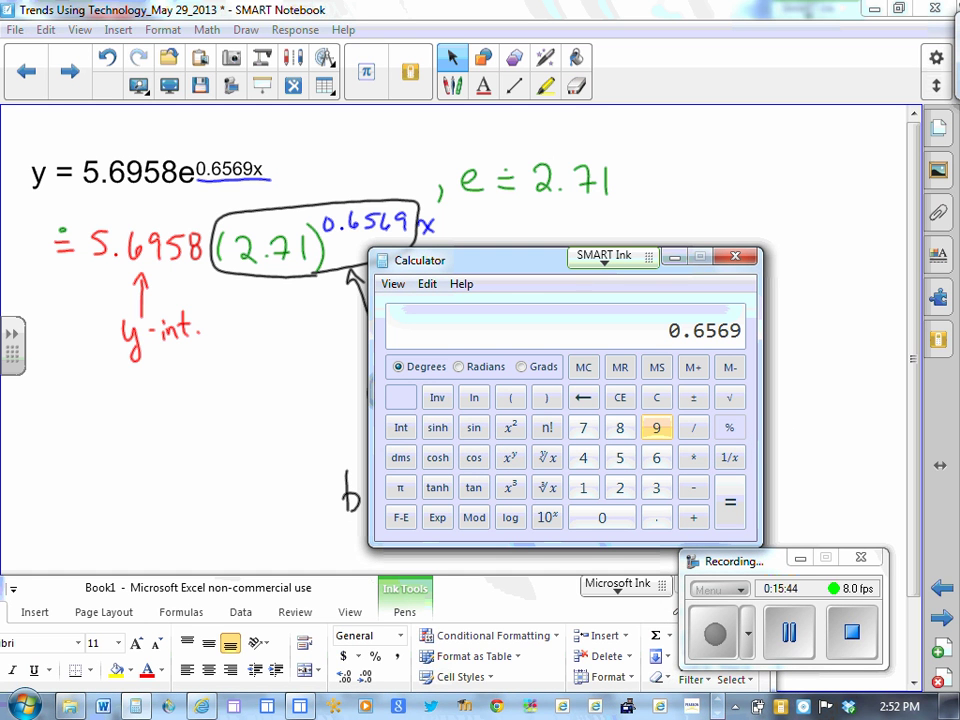
click(437, 397)
click(474, 397)
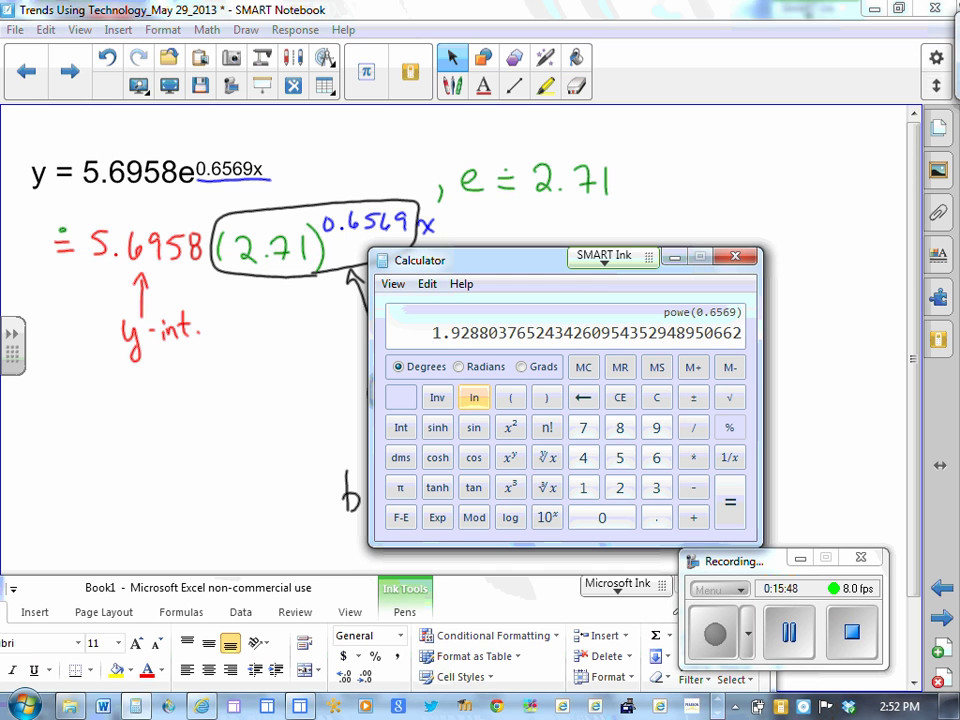
key(alt+F4)
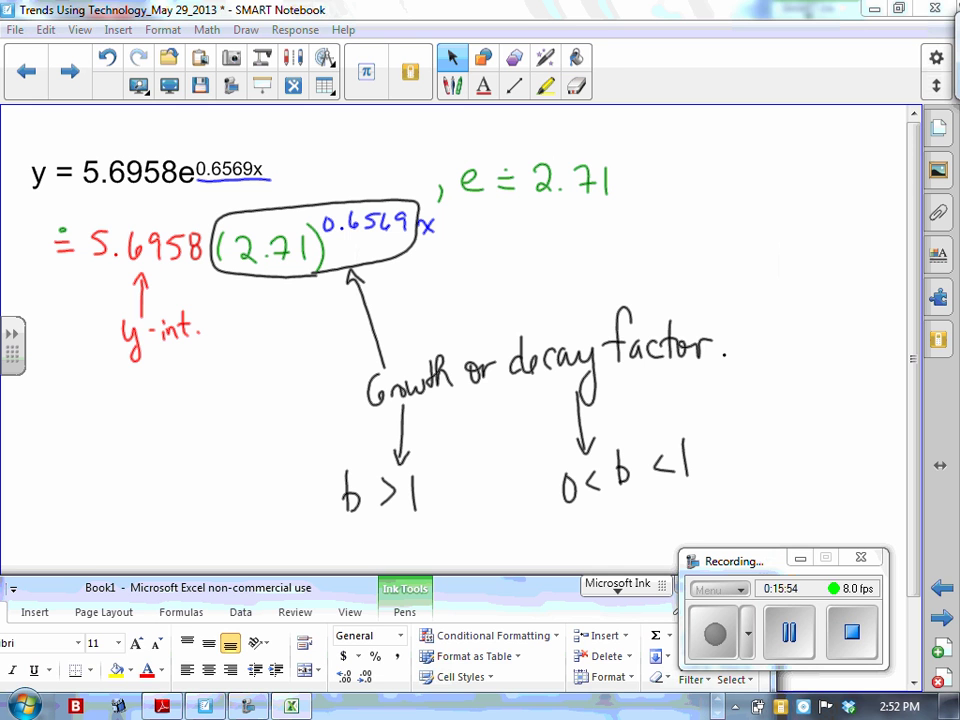
Write the simplified equation ≐ 5.6958(1.92)^x in purple below the y-int. label.
click(452, 86)
click(786, 72)
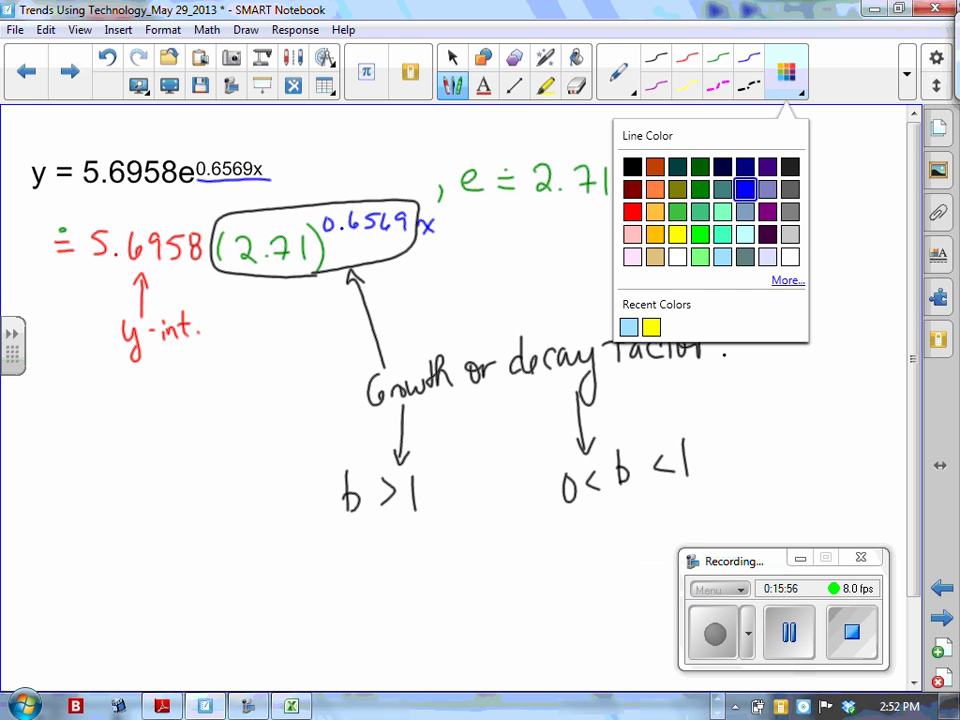
click(767, 211)
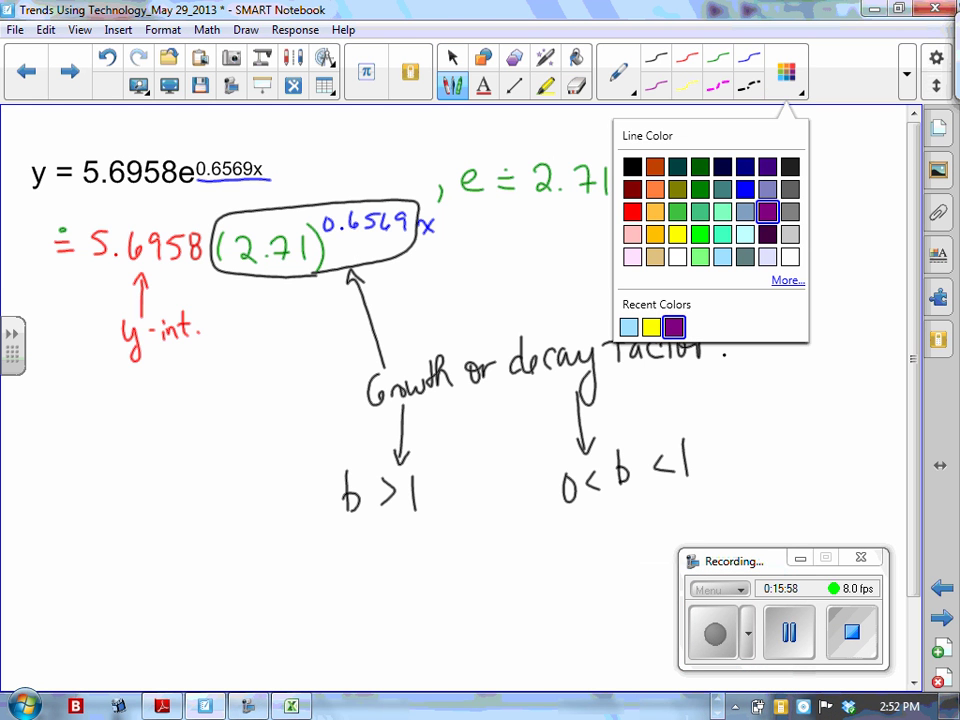
drag(55, 384, 82, 384)
drag(55, 397, 134, 392)
click(68, 373)
click(122, 401)
mouse_move(161, 386)
mouse_down()
mouse_move(152, 390)
mouse_move(158, 407)
mouse_move(172, 407)
mouse_up()
mouse_move(170, 383)
mouse_down()
mouse_move(196, 395)
mouse_move(203, 388)
mouse_move(227, 411)
mouse_move(254, 396)
mouse_move(262, 410)
mouse_up()
click(250, 406)
mouse_move(270, 388)
mouse_down()
mouse_move(286, 393)
mouse_move(291, 410)
mouse_up()
mouse_move(299, 366)
mouse_down()
mouse_move(300, 412)
mouse_move(325, 374)
mouse_up()
drag(326, 355, 313, 374)
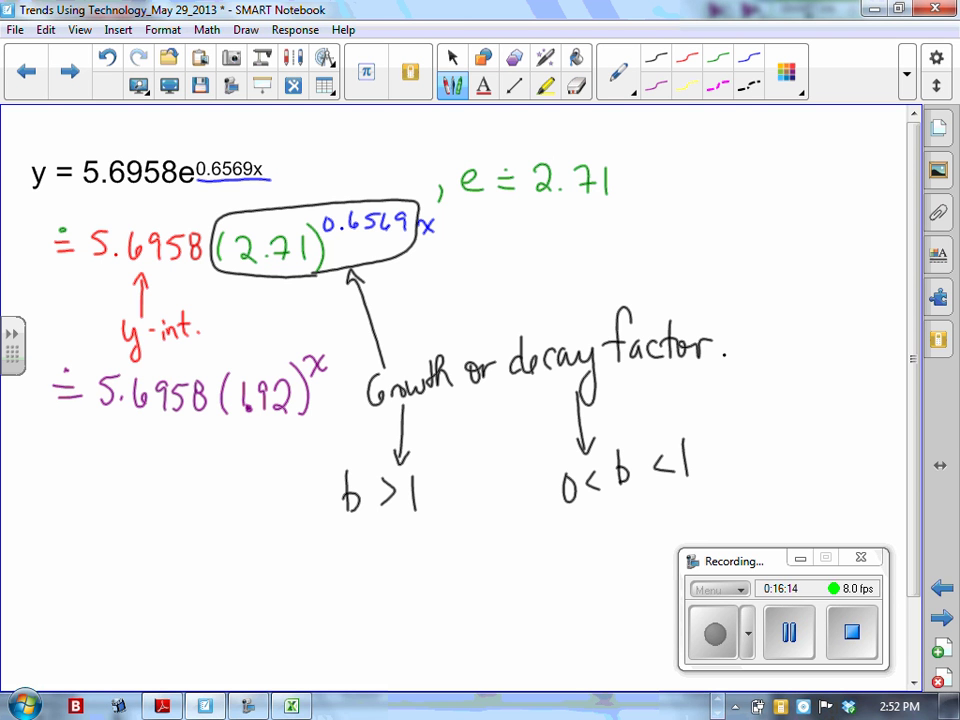
Box the growth condition b > 1 in purple and double-underline the e in e ≐ 2.71.
mouse_move(326, 458)
mouse_down()
mouse_move(323, 515)
mouse_move(432, 460)
mouse_move(360, 518)
mouse_move(324, 516)
mouse_up()
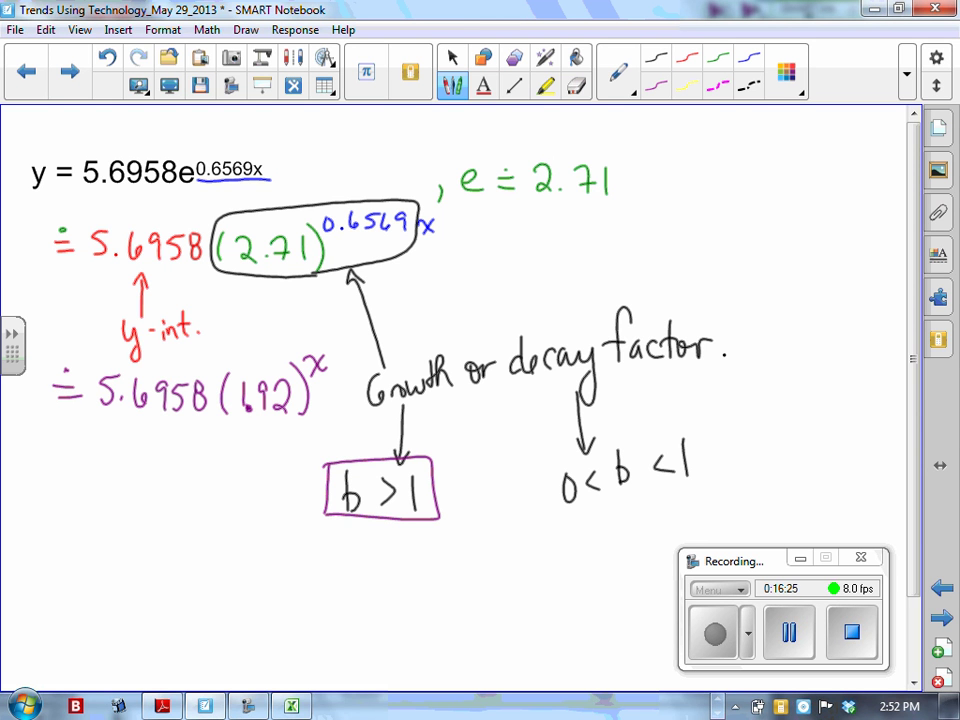
drag(461, 202, 483, 208)
key(Escape)
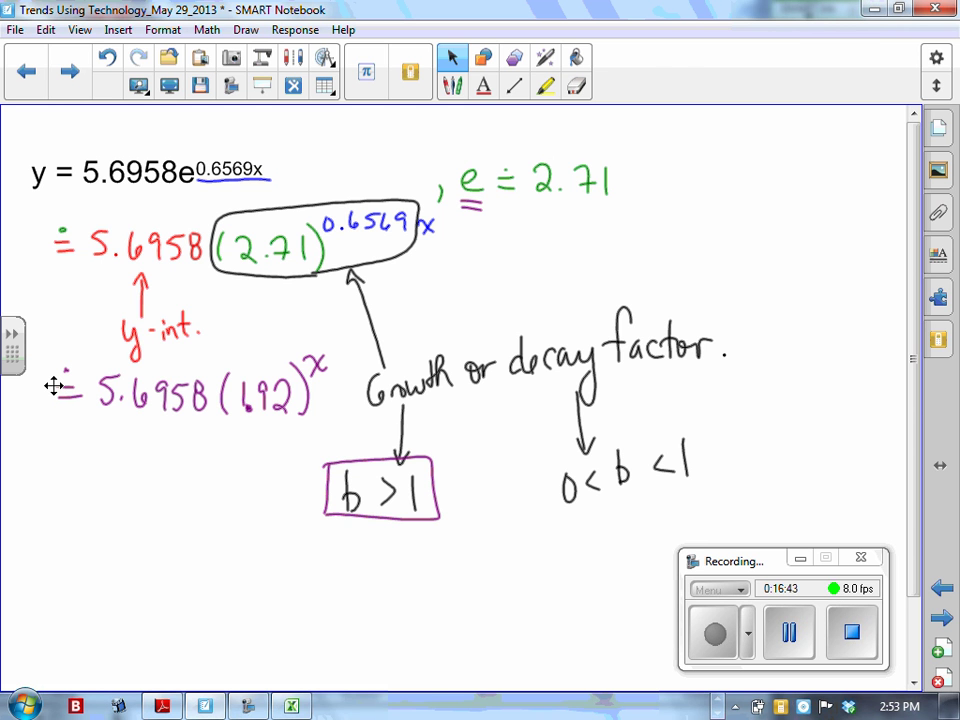
Circle the exponent's x in orange and draw an orange curly brace to the right of the growth and decay factor notes.
click(786, 72)
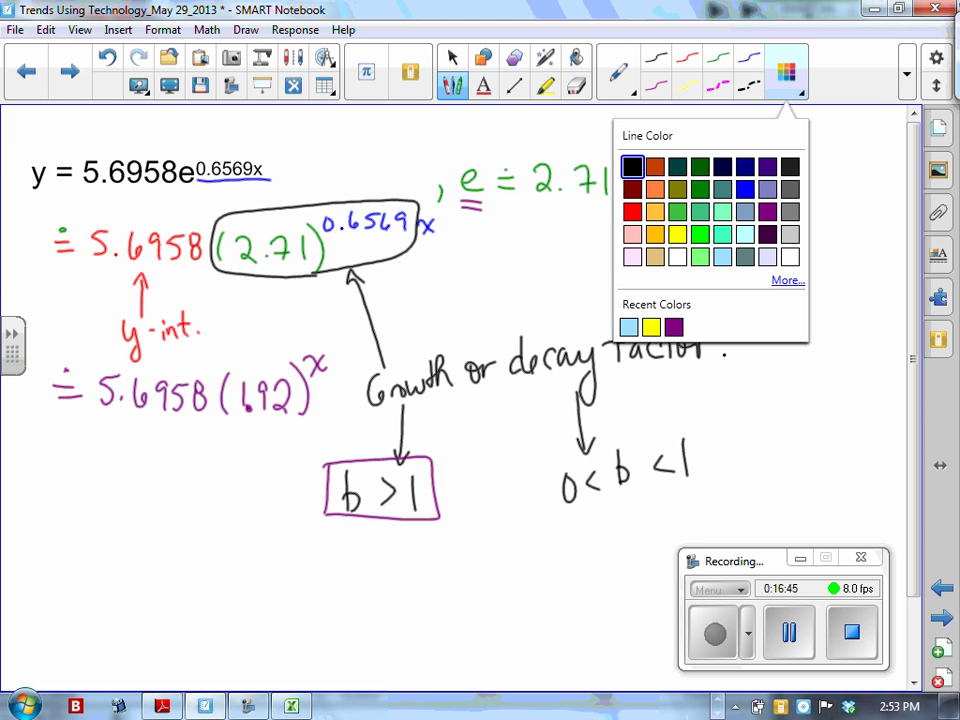
click(655, 188)
drag(438, 209, 424, 213)
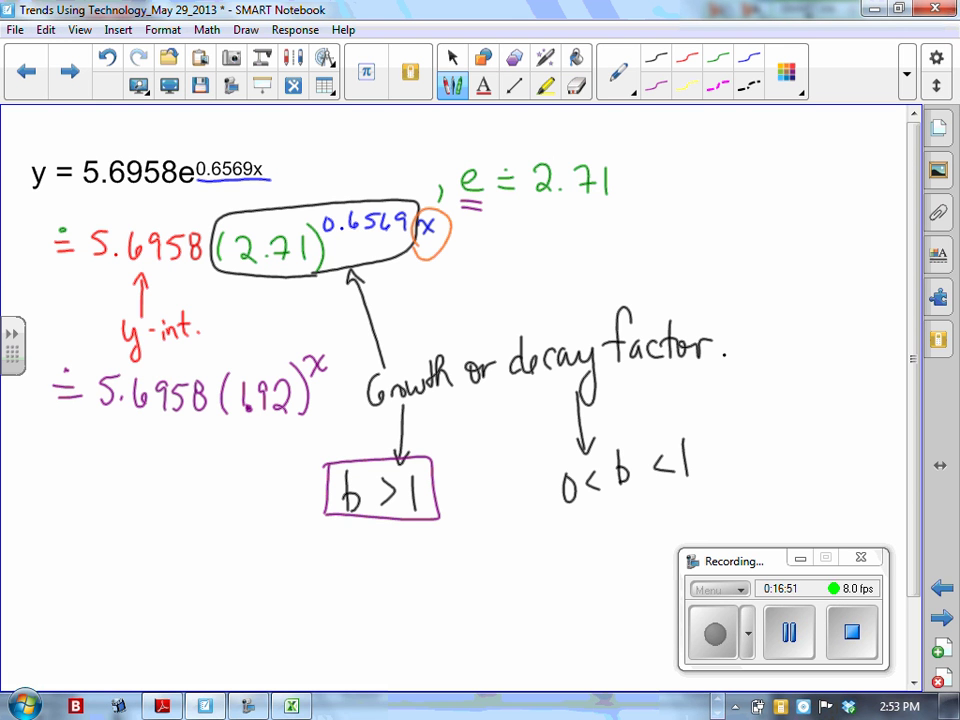
drag(762, 325, 778, 483)
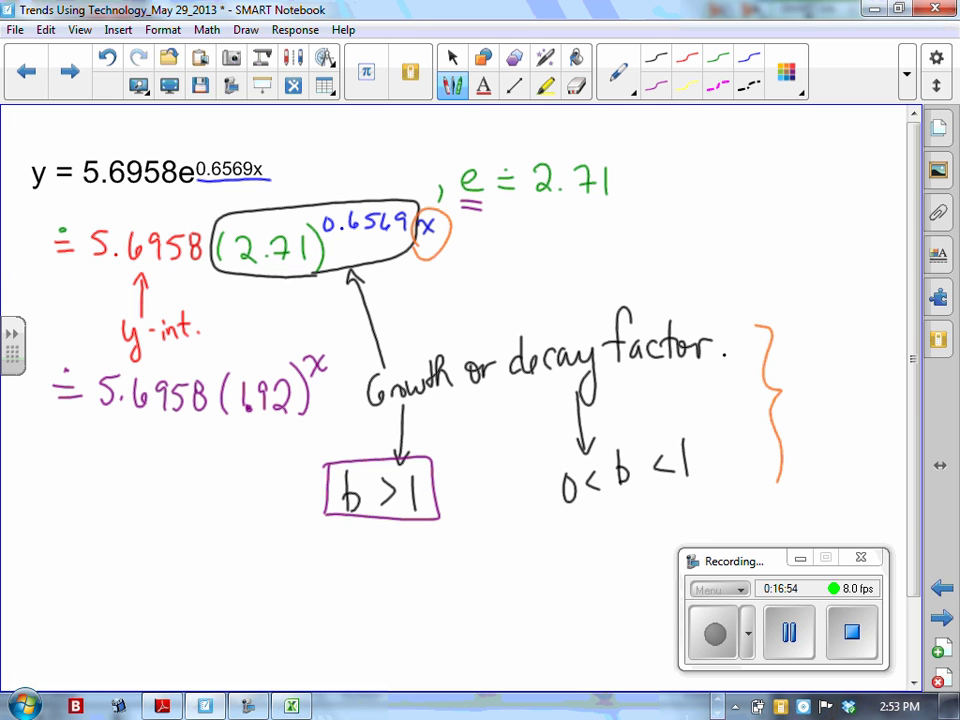